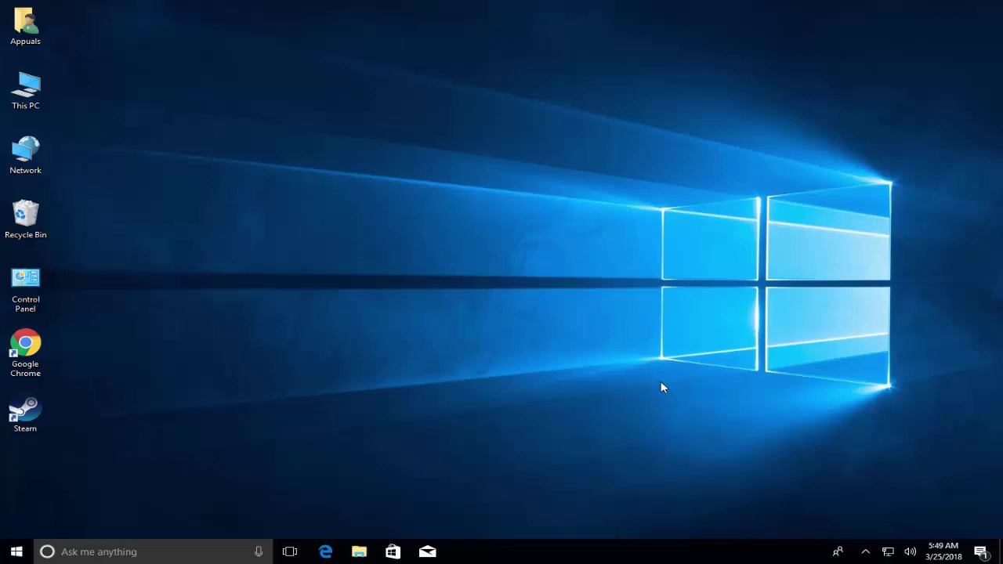
- Open Task Manager's detailed process list and sort it by name in descending order
key("alt")
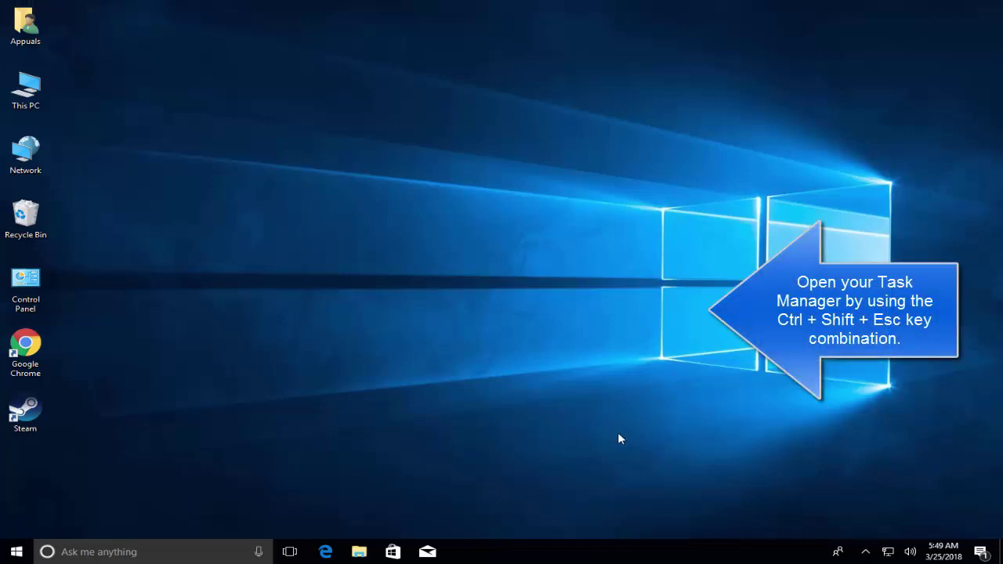
key("ctrl+shift+Escape")
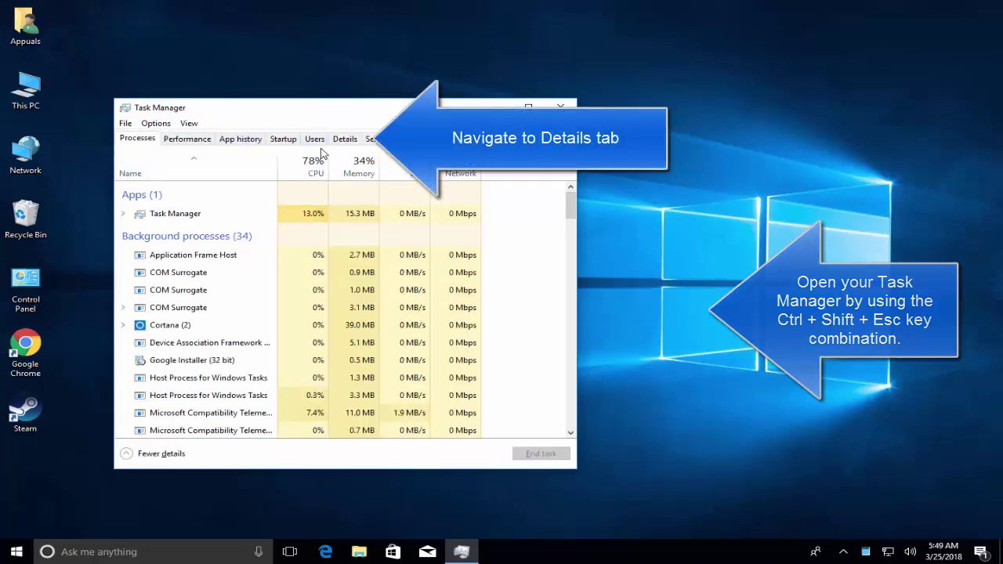
left_click(345, 138)
left_click(191, 161)
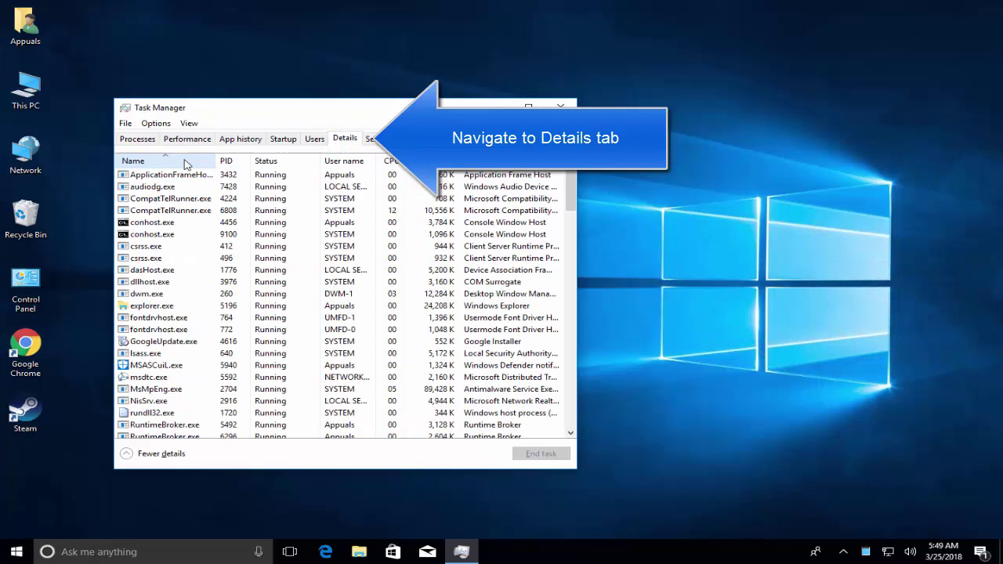
left_click(192, 162)
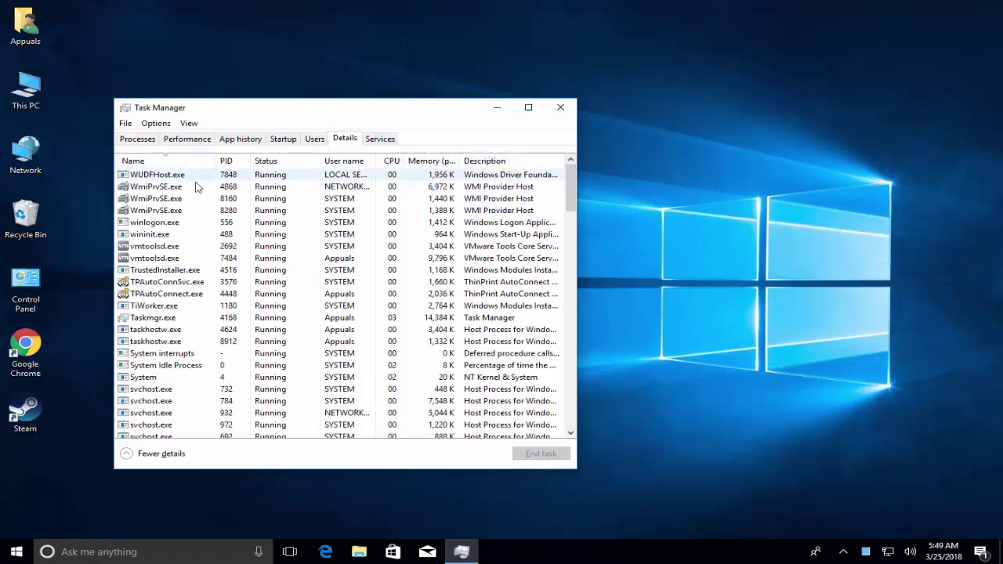
- Find the svchost.exe processes and widen the User name column so the full account names fit
scroll(227, 235, "down", 2)
scroll(233, 239, "down", 2)
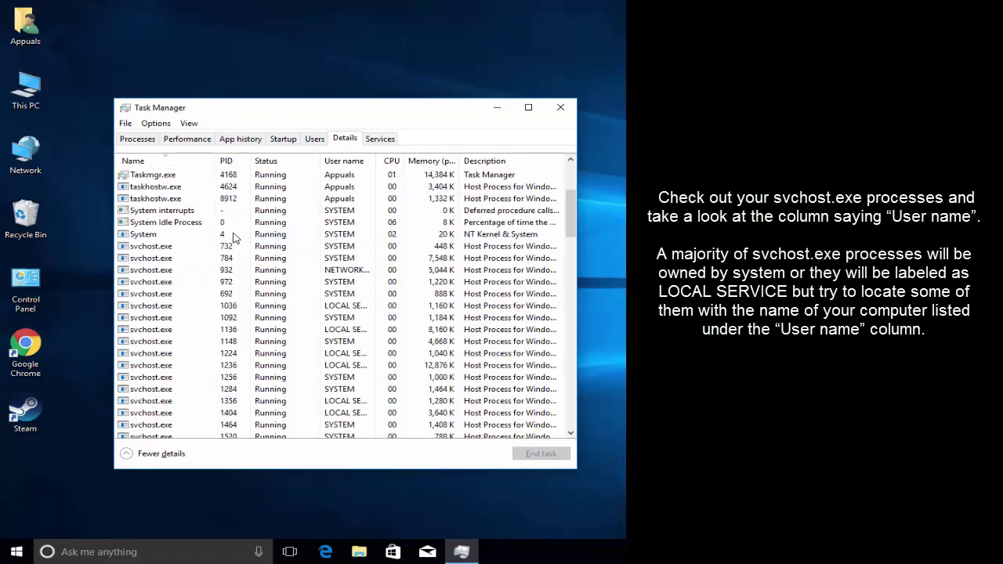
left_click(205, 247)
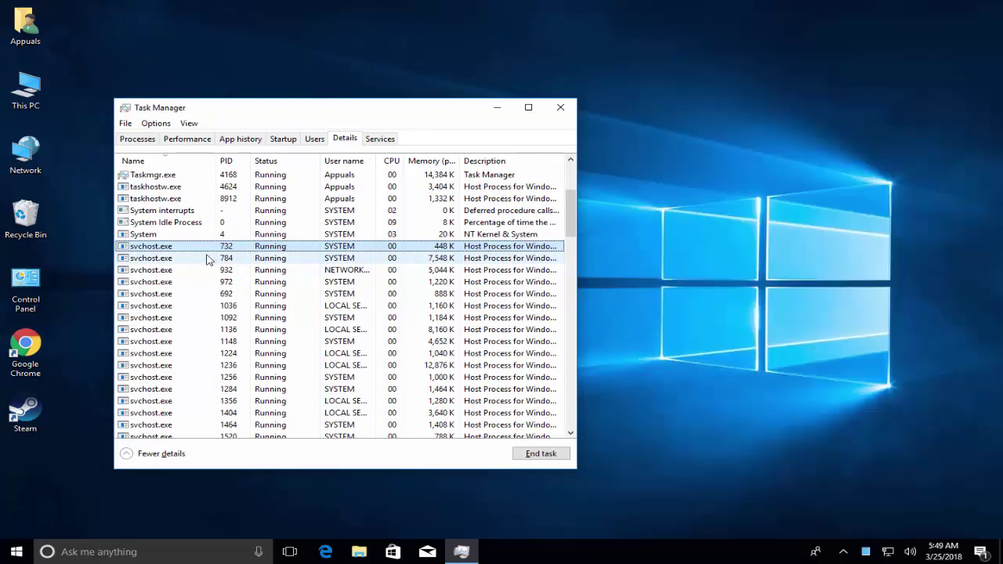
left_click_drag(382, 161, 447, 161)
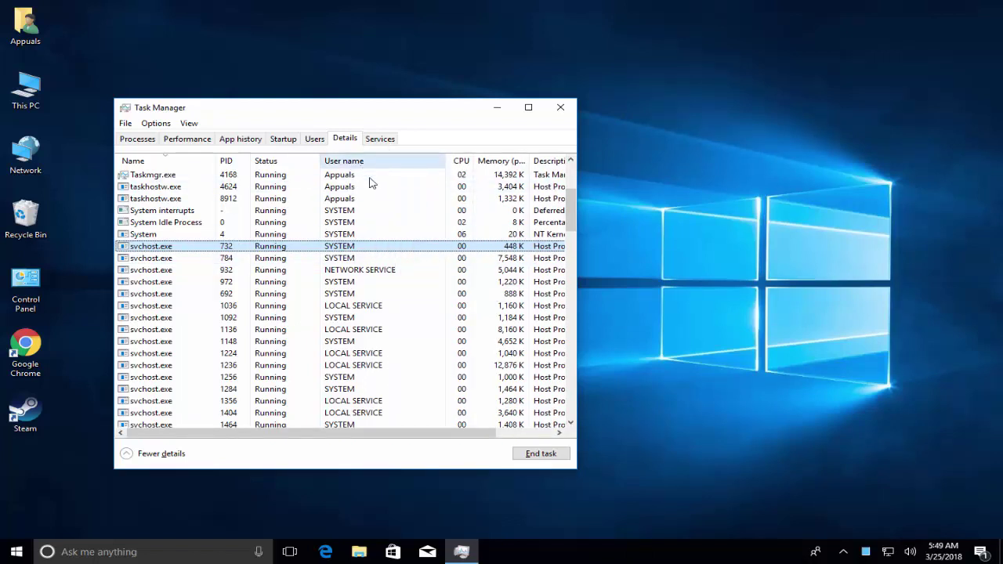
- Examine the user names of all svchost.exe processes to find those running under the computer's user account
left_click(372, 354)
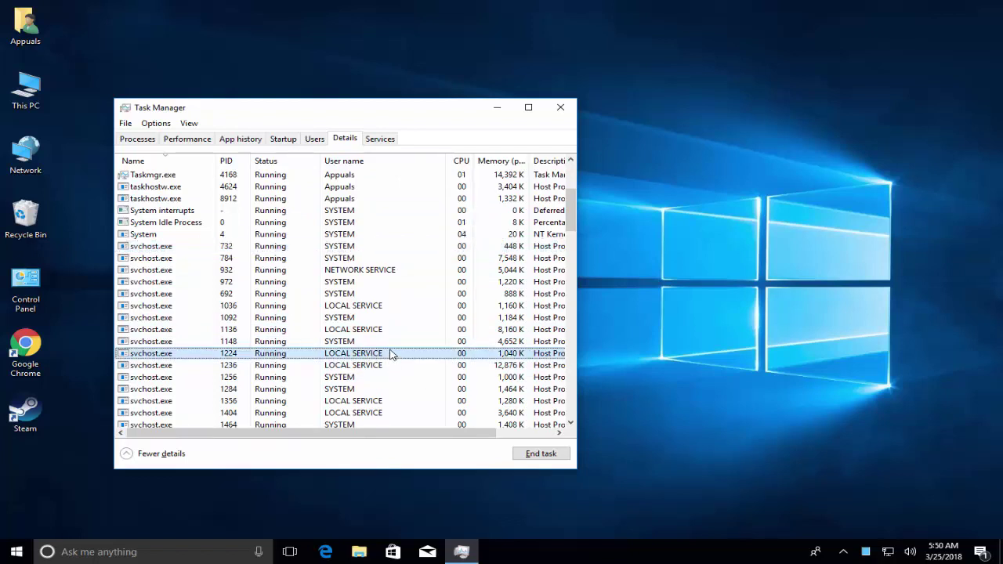
left_click(365, 343)
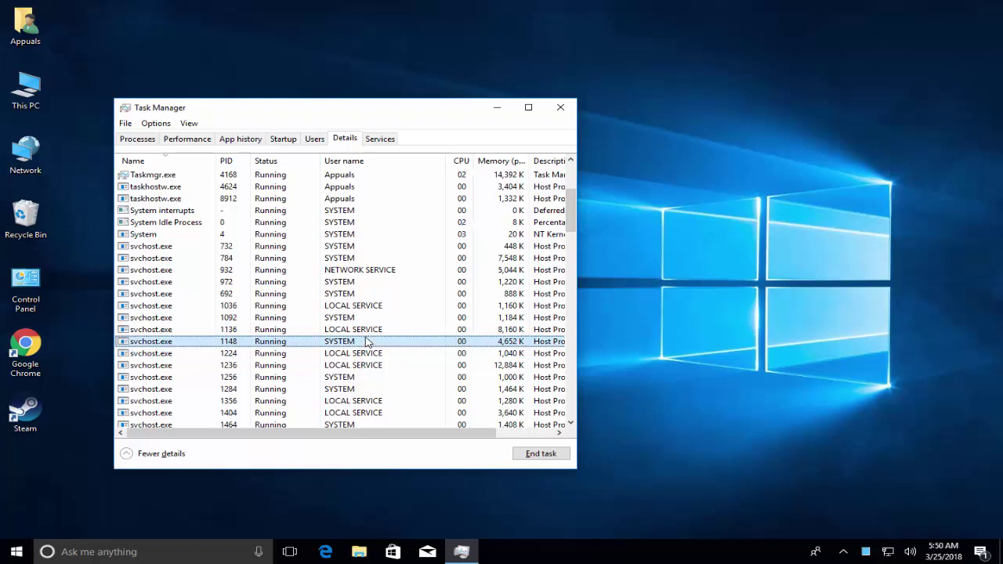
scroll(382, 312, "down", 5)
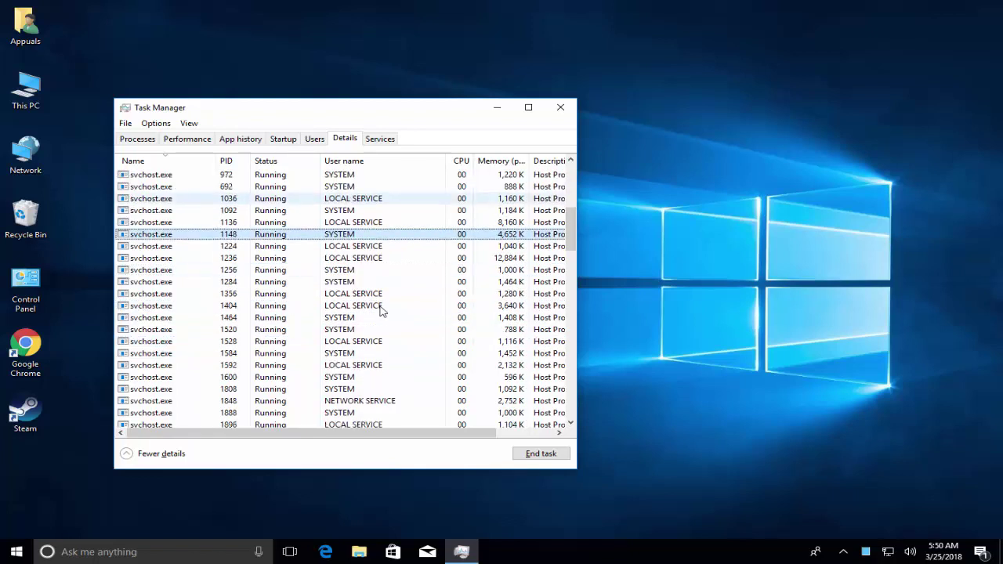
scroll(381, 311, "down", 5)
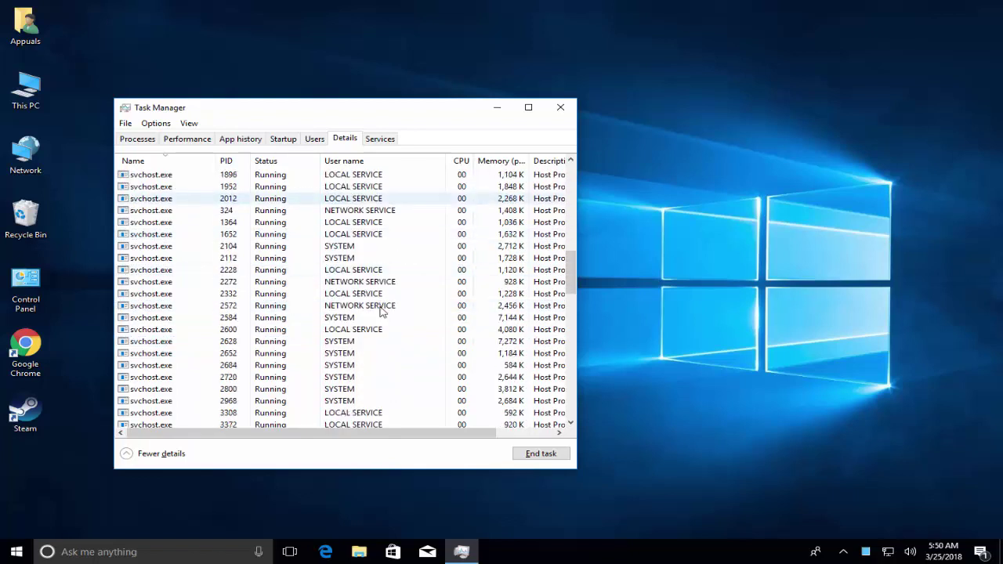
scroll(382, 313, "up", 5)
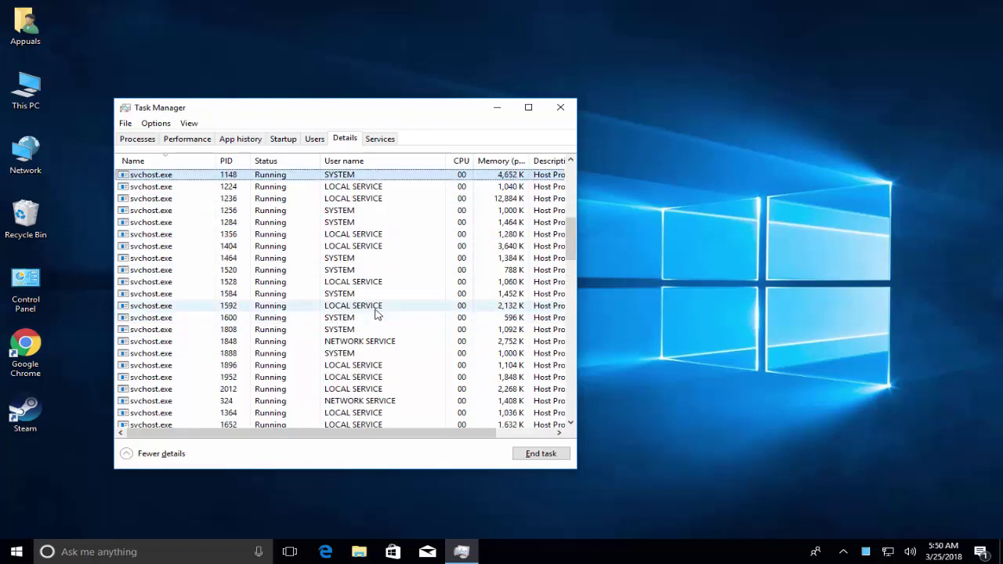
scroll(376, 312, "down", 2)
scroll(376, 314, "down", 4)
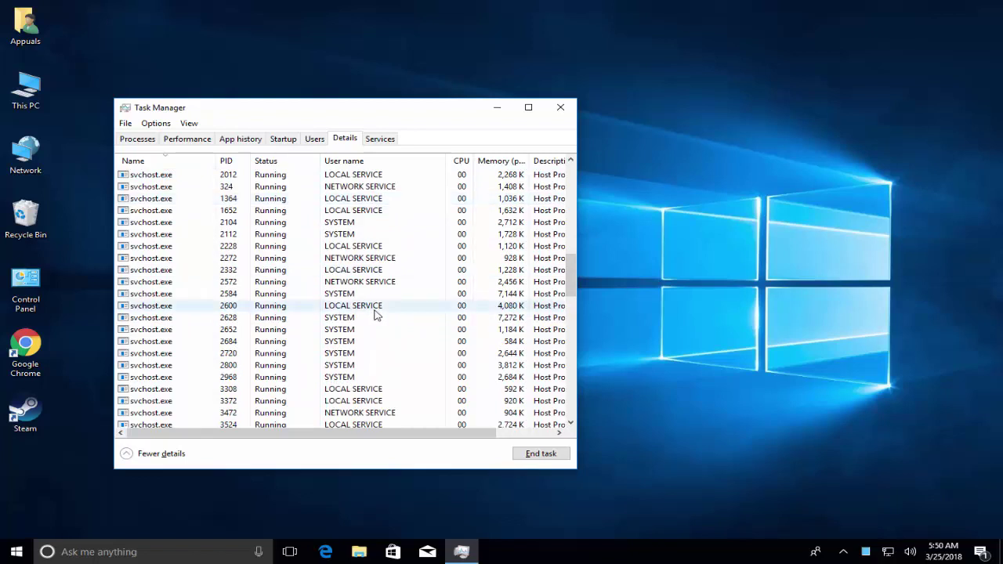
scroll(378, 314, "down", 2)
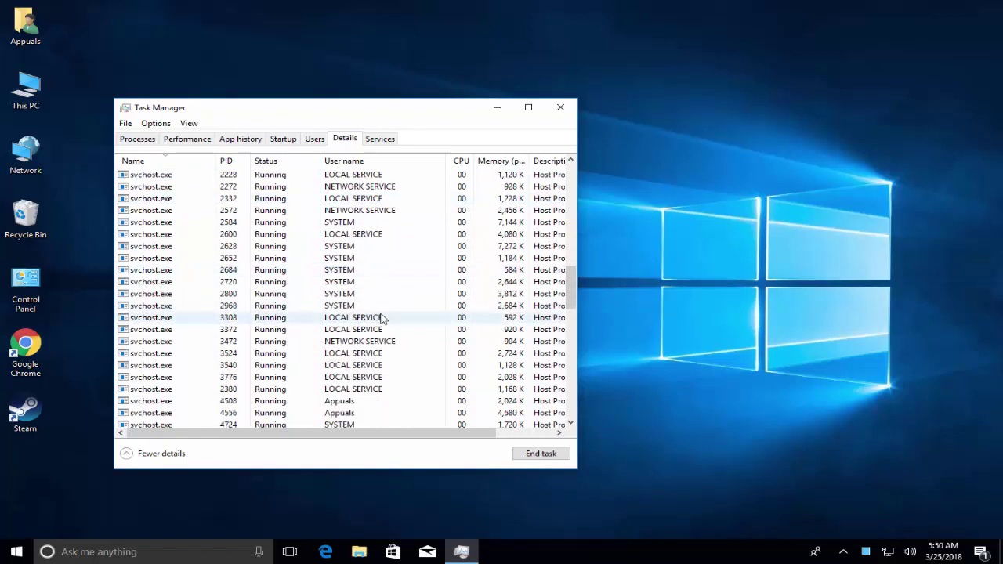
scroll(380, 321, "down", 6)
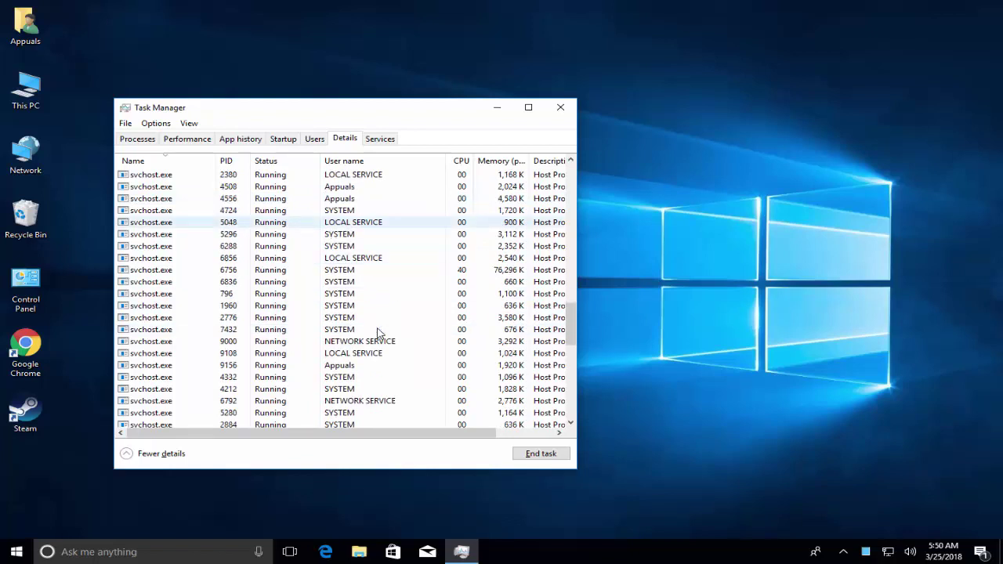
scroll(378, 333, "down", 3)
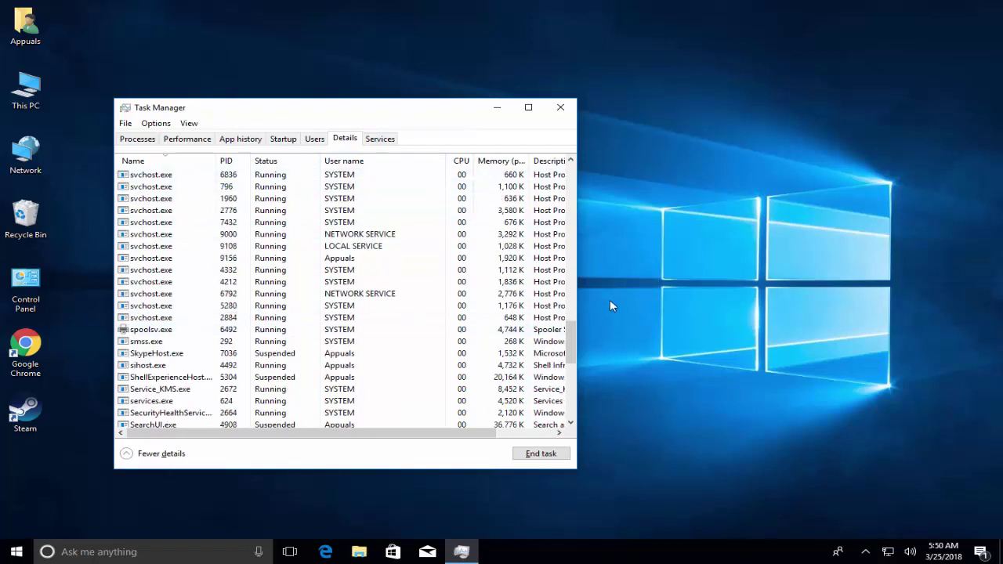
left_click(343, 248)
scroll(340, 306, "up", 2)
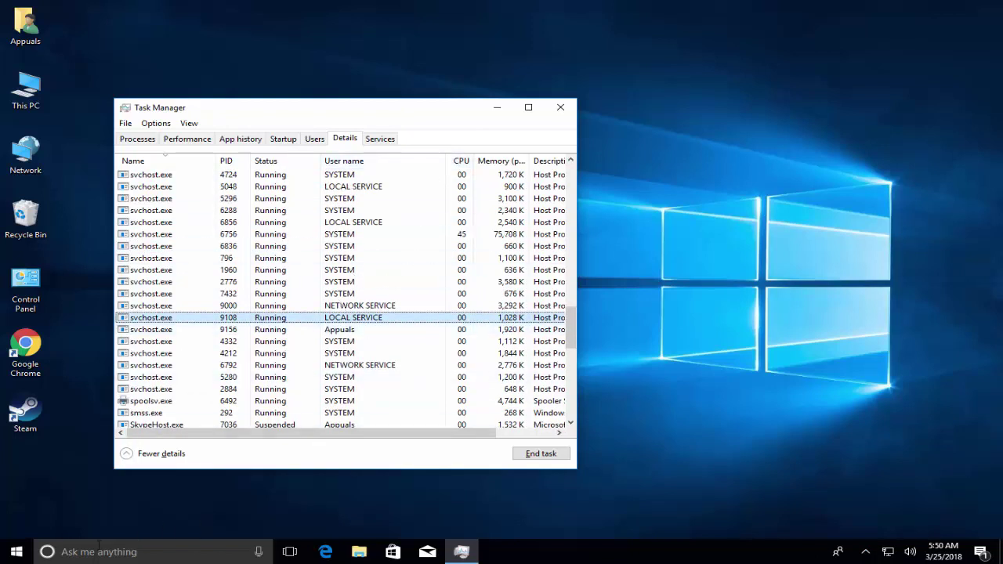
- Launch Windows PowerShell as administrator and place its window beside the Task Manager process list
right_click(16, 551)
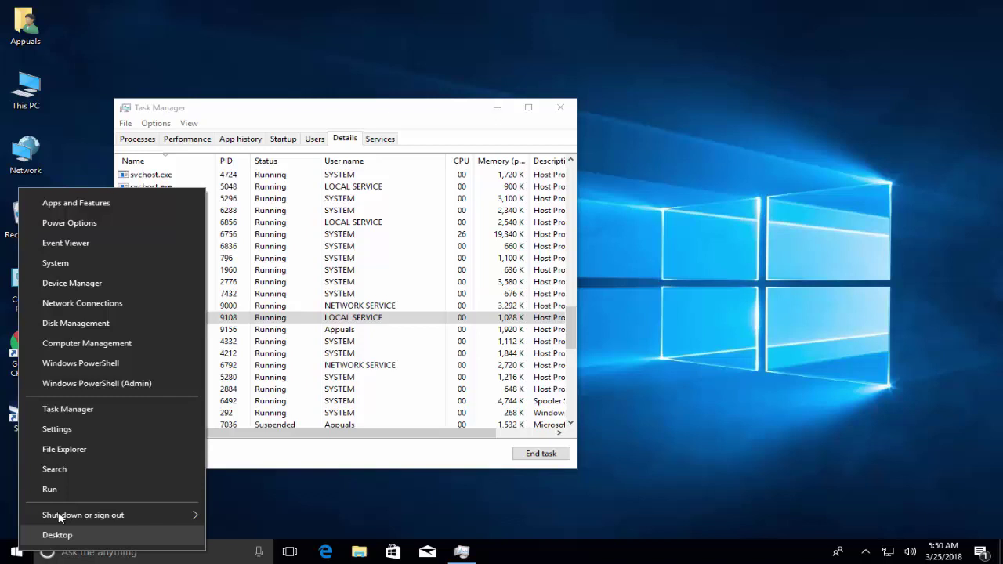
left_click(129, 385)
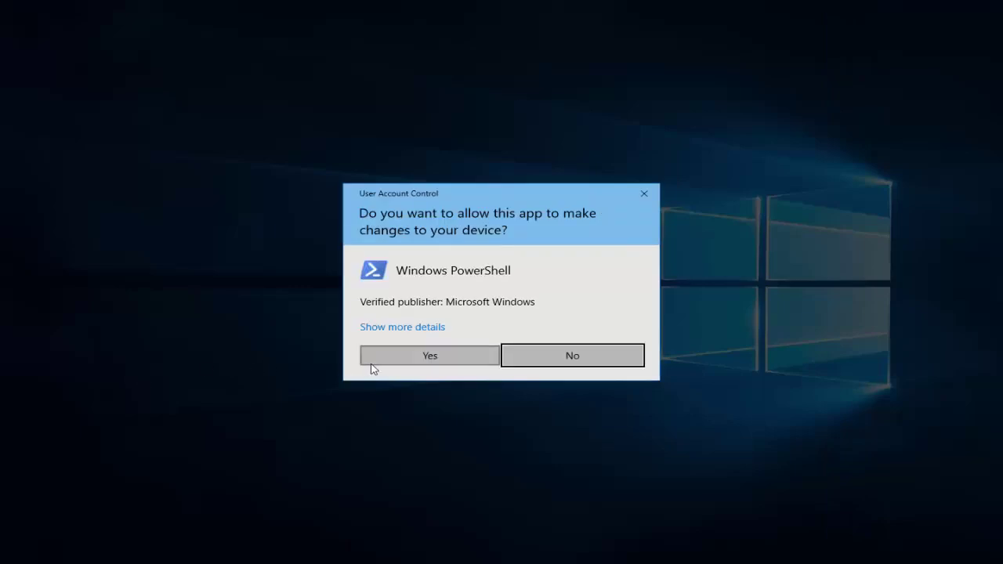
left_click(400, 355)
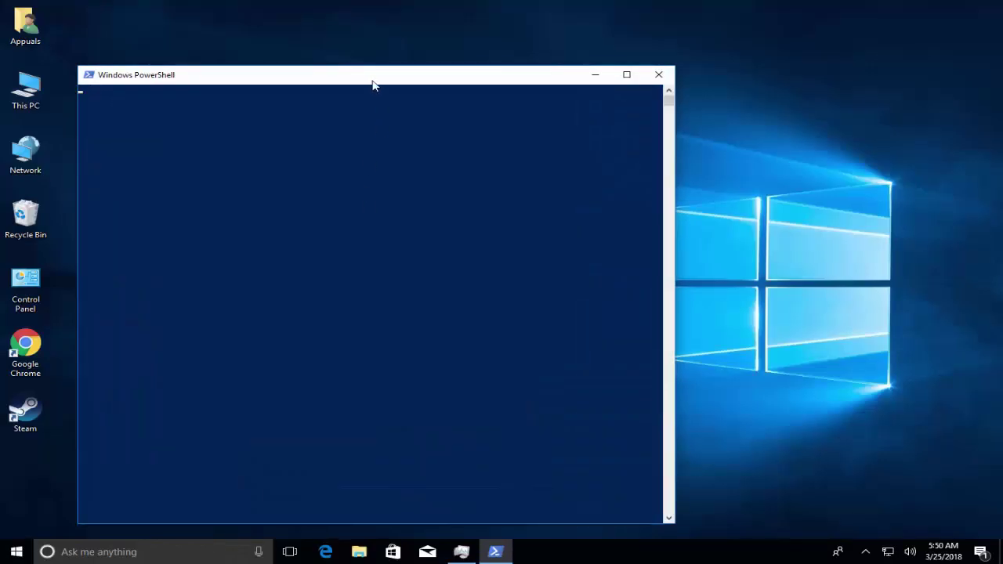
left_click_drag(374, 85, 796, 122)
left_click(723, 160)
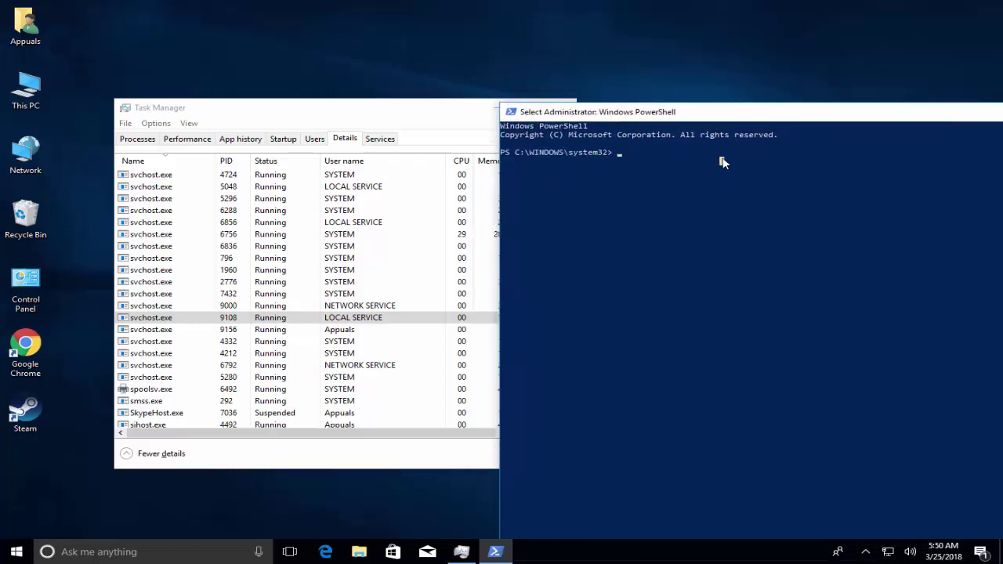
- Enter the command taskkill /F /PID 9108 at the PowerShell prompt without running it
type("task")
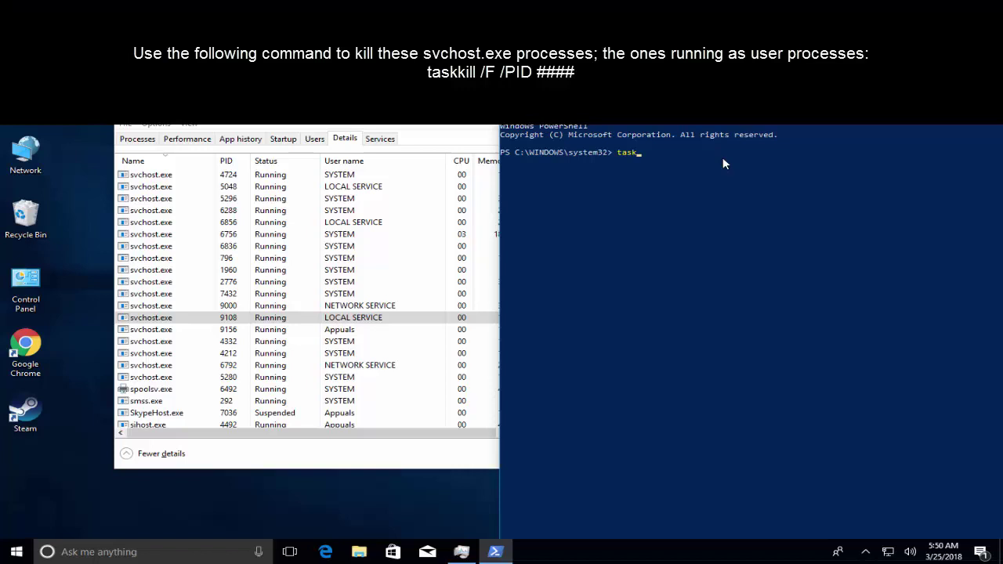
type("kill /F")
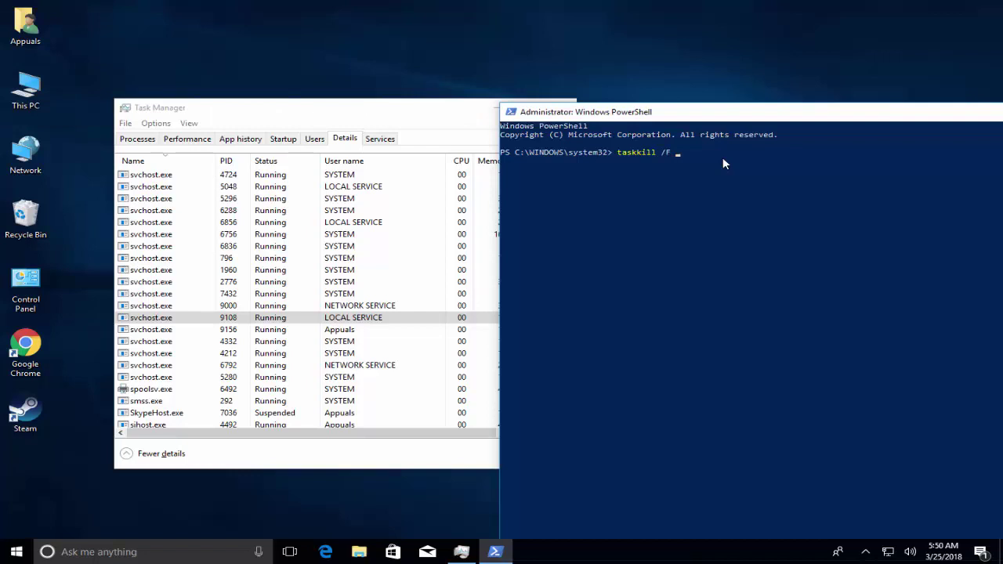
type(" /PID 9108")
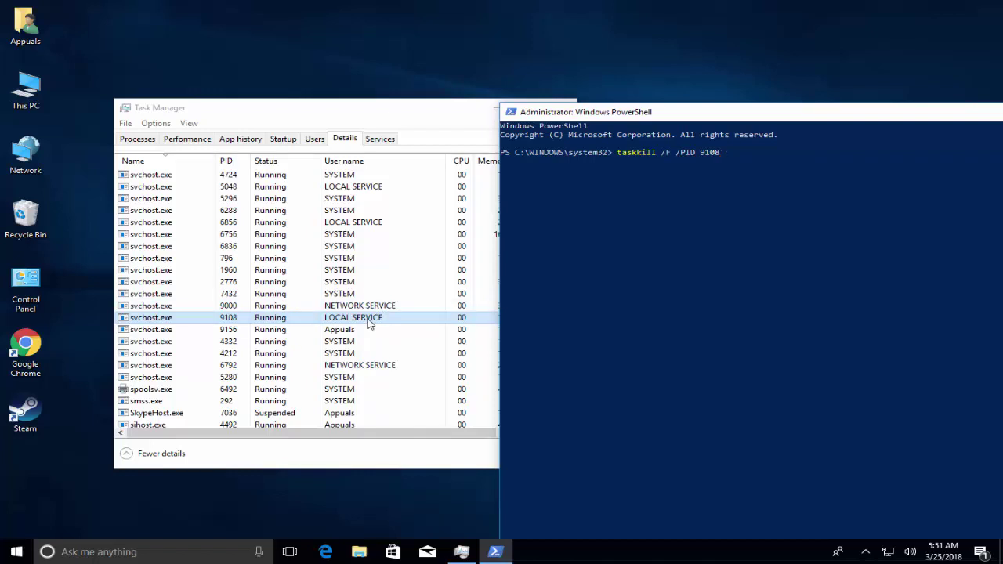
- Change the command's process ID to 9156, the svchost.exe process owned by the user account, and run it
scroll(368, 323, "down", 1)
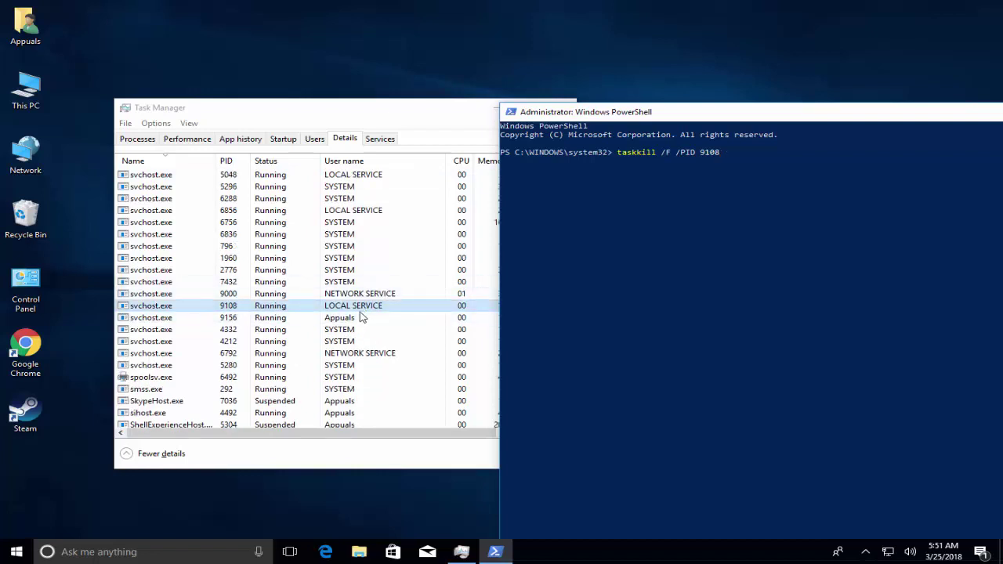
left_click(358, 317)
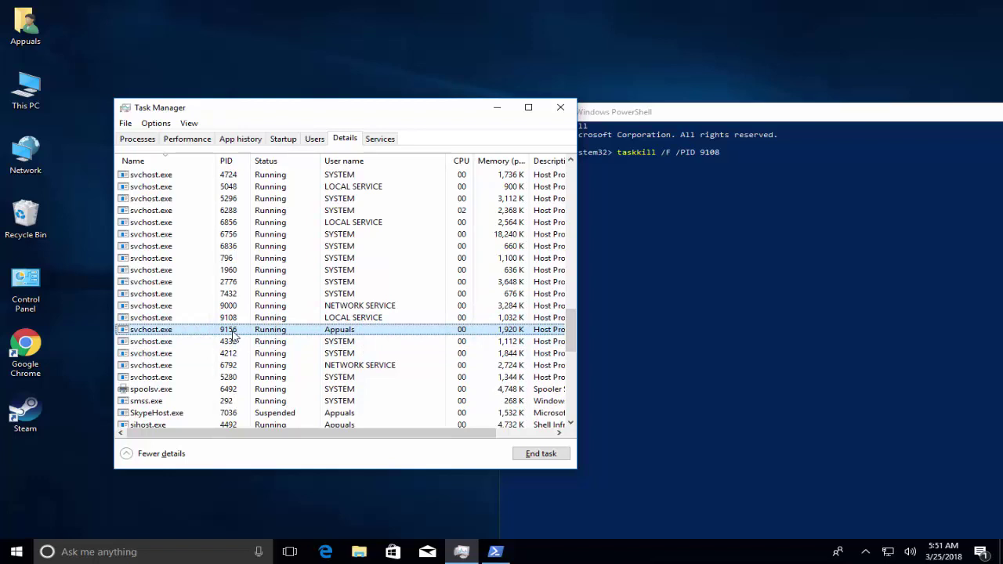
left_click(769, 163)
key("BackSpace")
key("BackSpace")
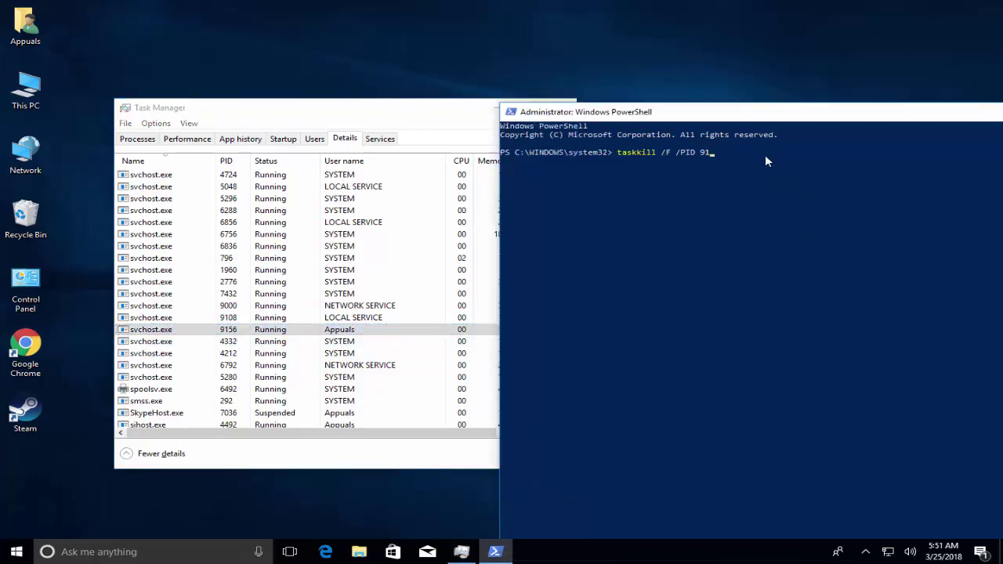
type("56")
key("Return")
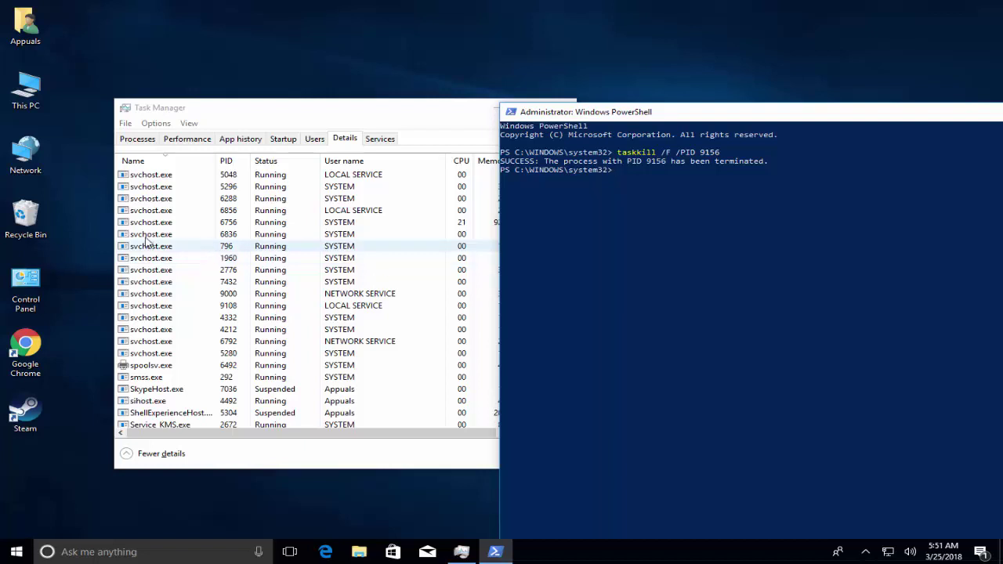
- Close Task Manager and the PowerShell window
left_click(190, 238)
left_click(191, 235)
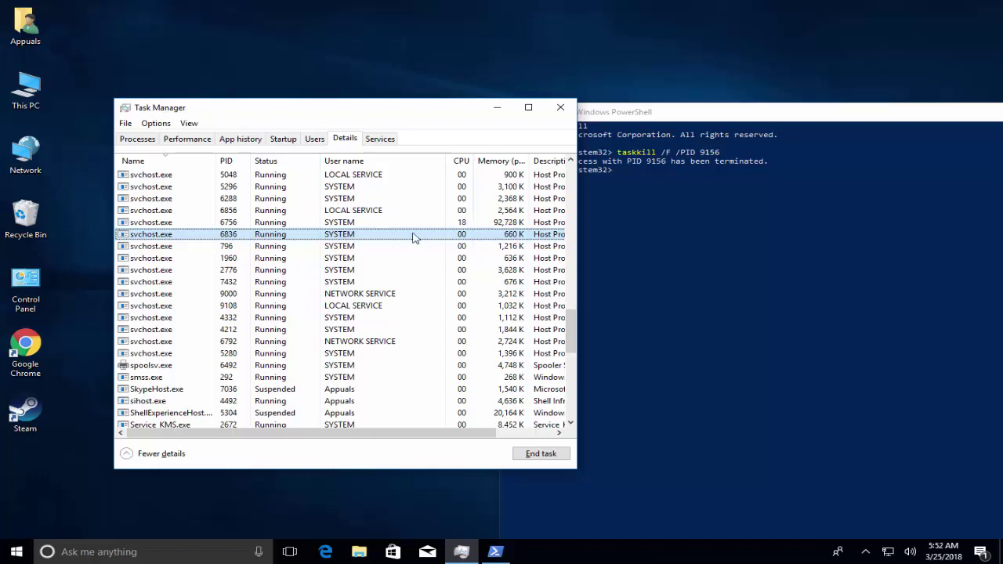
left_click(560, 107)
double_click(512, 112)
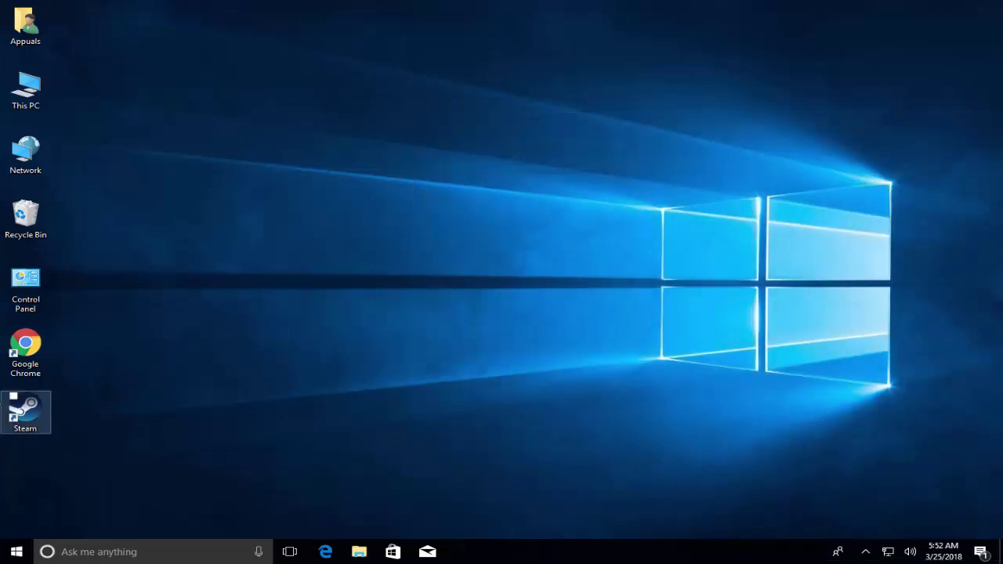
left_click(32, 350)
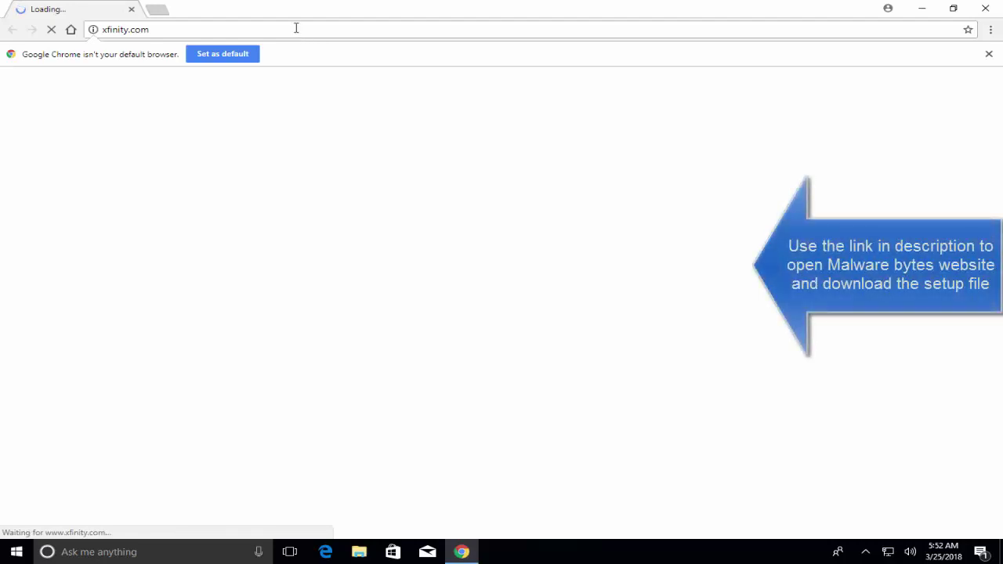
right_click(186, 31)
left_click(233, 105)
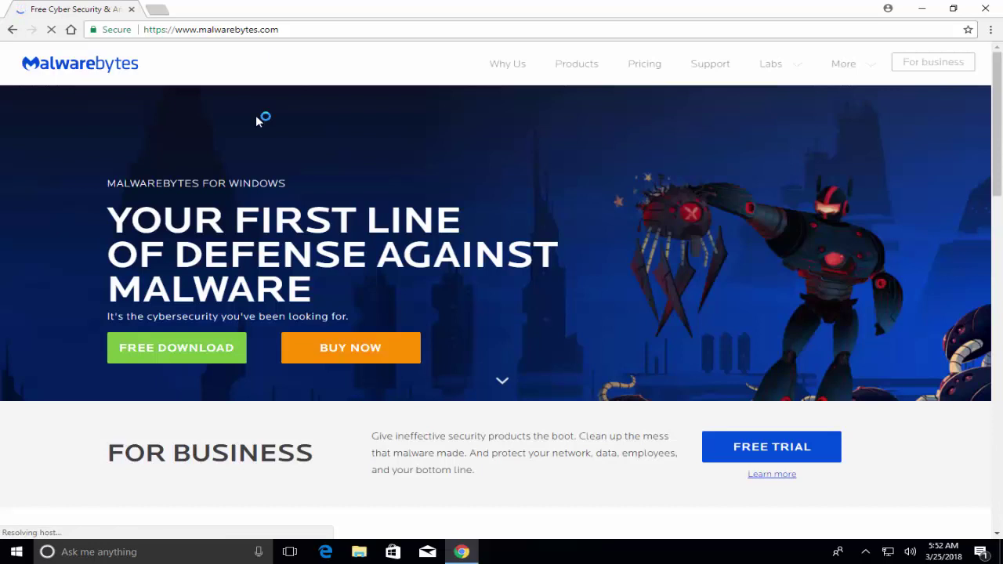
left_click(165, 352)
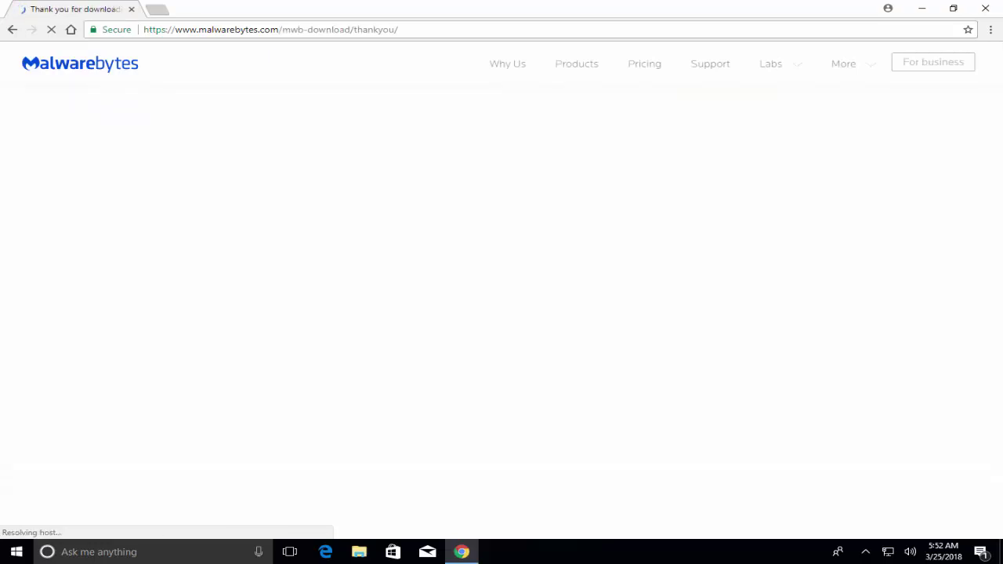
- Unblock the downloaded mb3-setup-consumer installer in its file properties in the Downloads folder
left_click(122, 525)
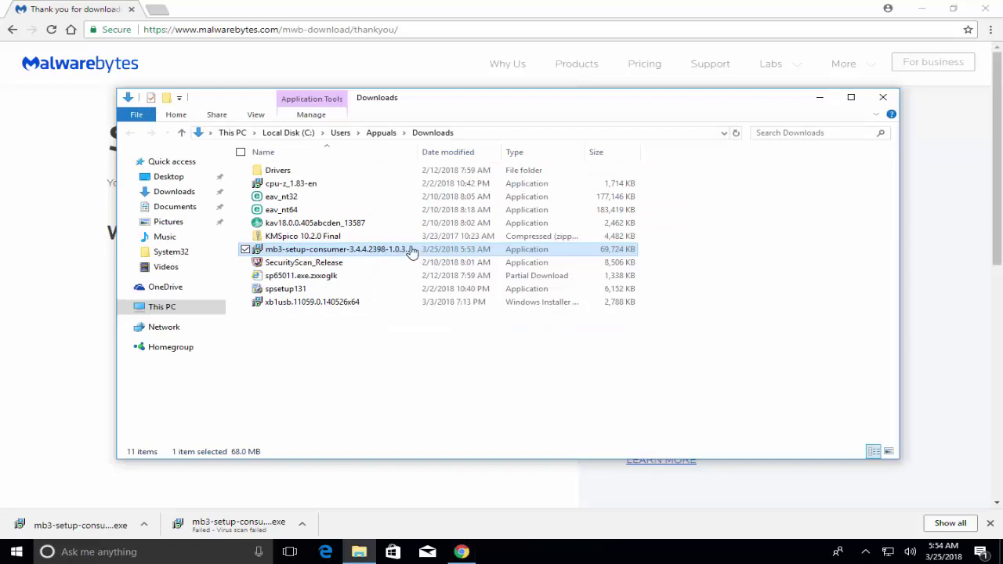
right_click(400, 249)
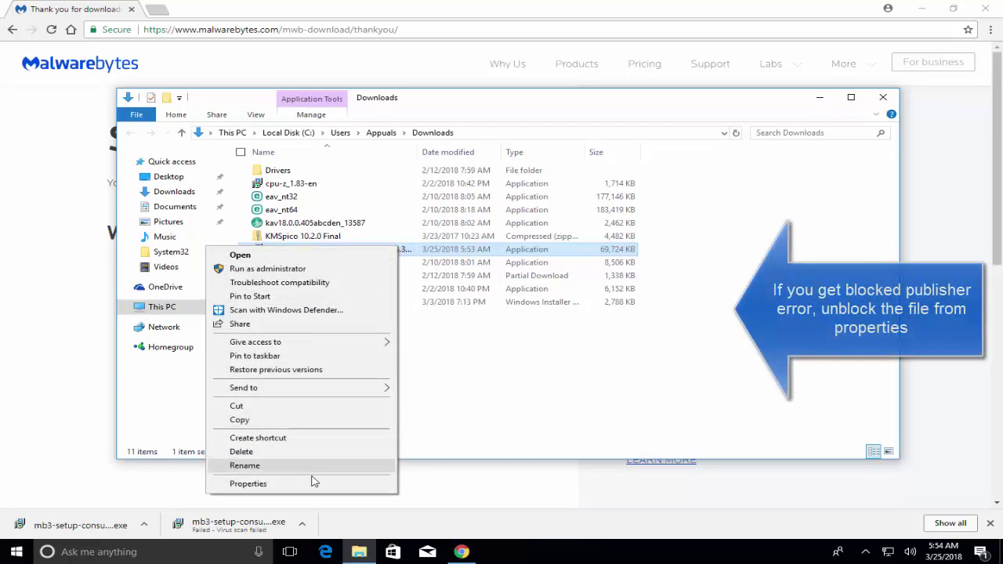
left_click(248, 483)
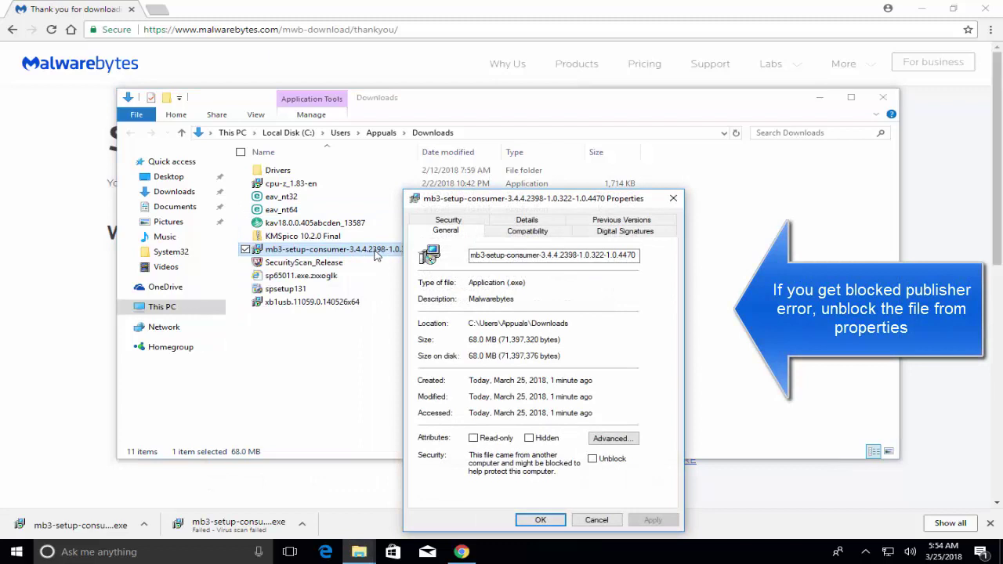
left_click(593, 460)
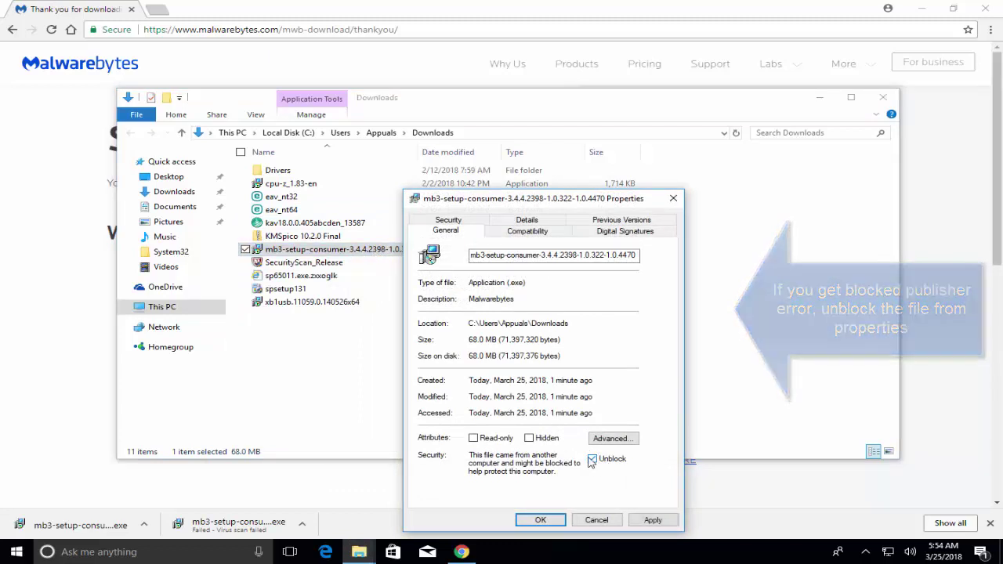
left_click(652, 519)
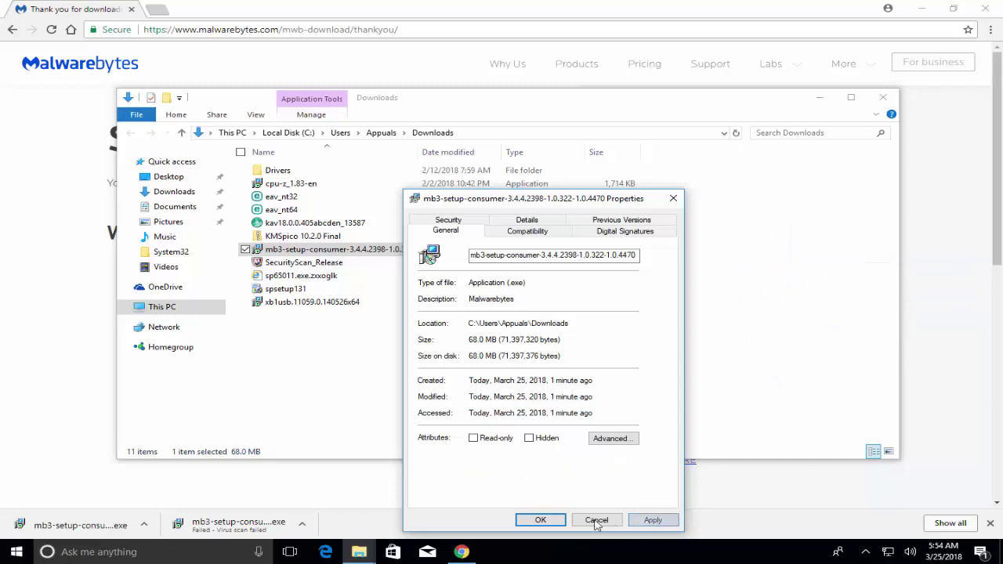
left_click(540, 519)
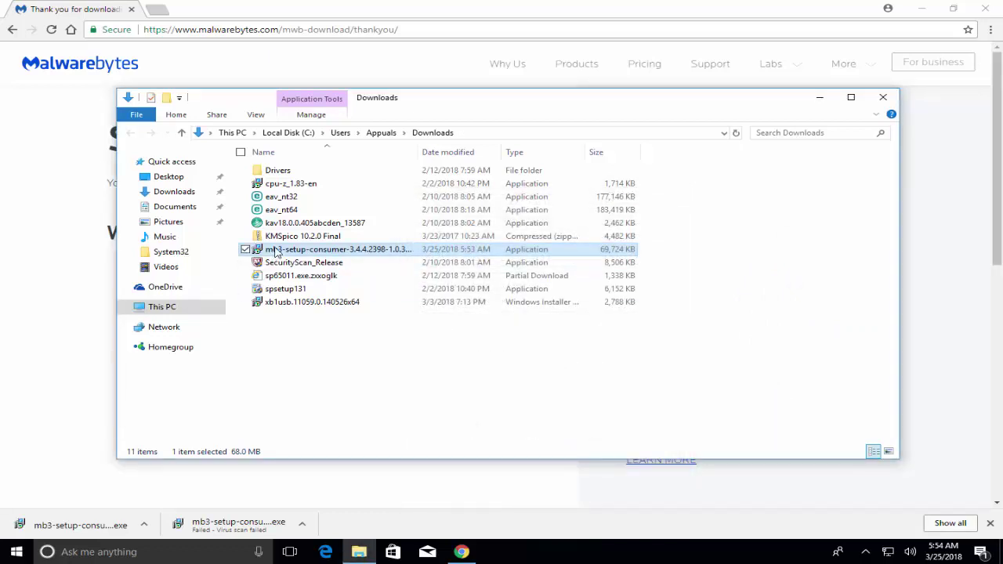
- Install Malwarebytes from the unblocked setup file and scan the machine with it
double_click(274, 249)
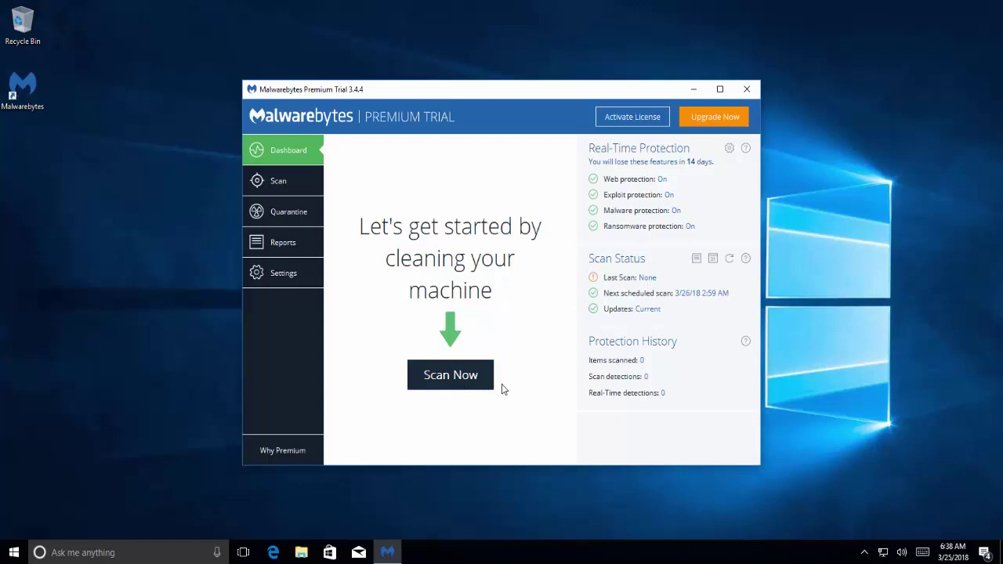
left_click(471, 382)
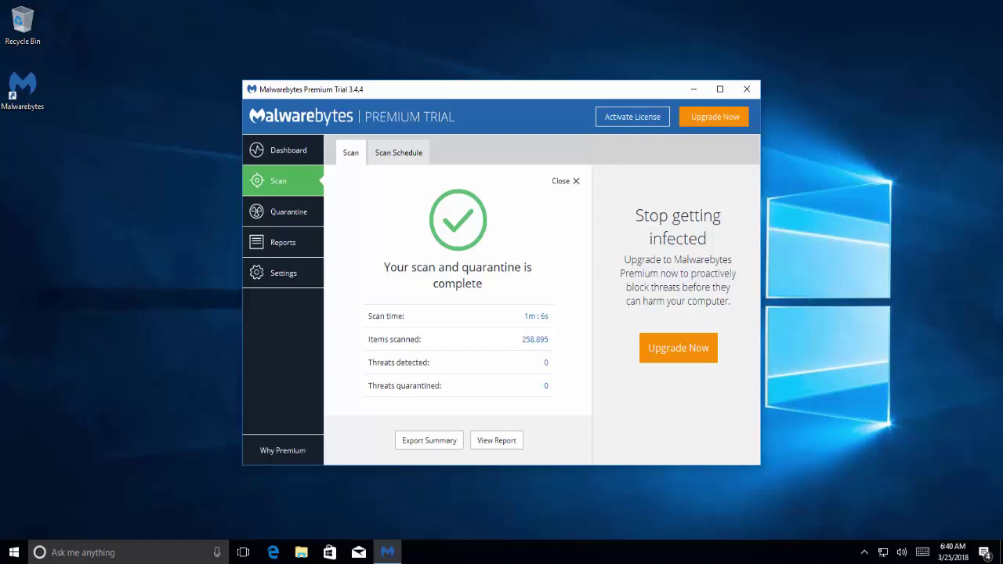
left_click(755, 91)
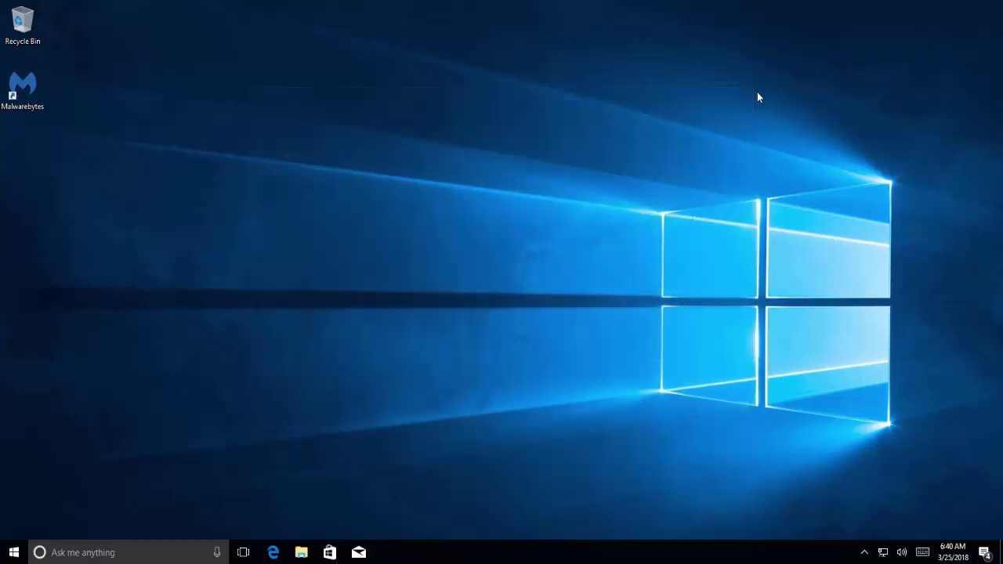
- Set Windows to do nothing when it detects communications activity, using the Sound settings for playback devices
right_click(903, 553)
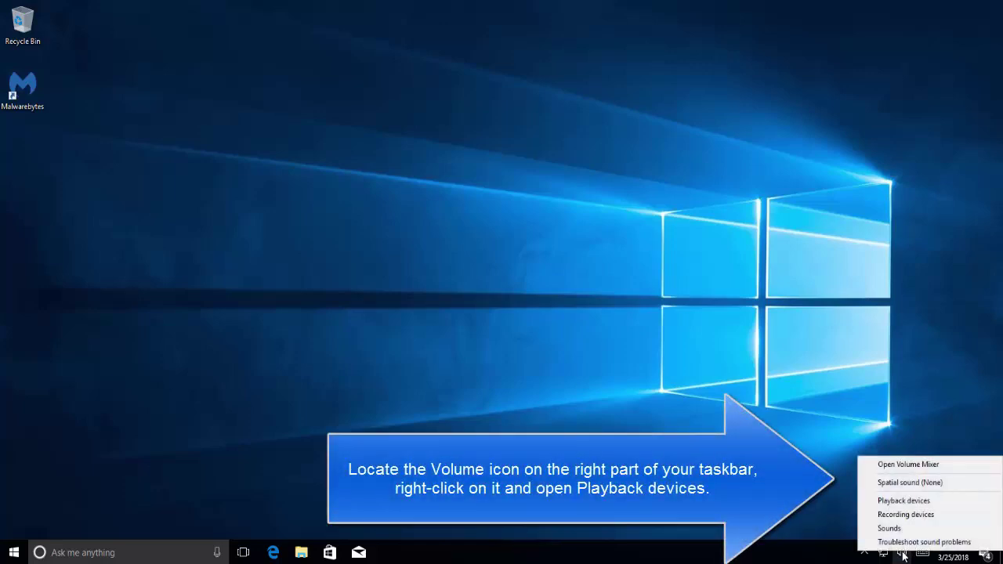
left_click(905, 502)
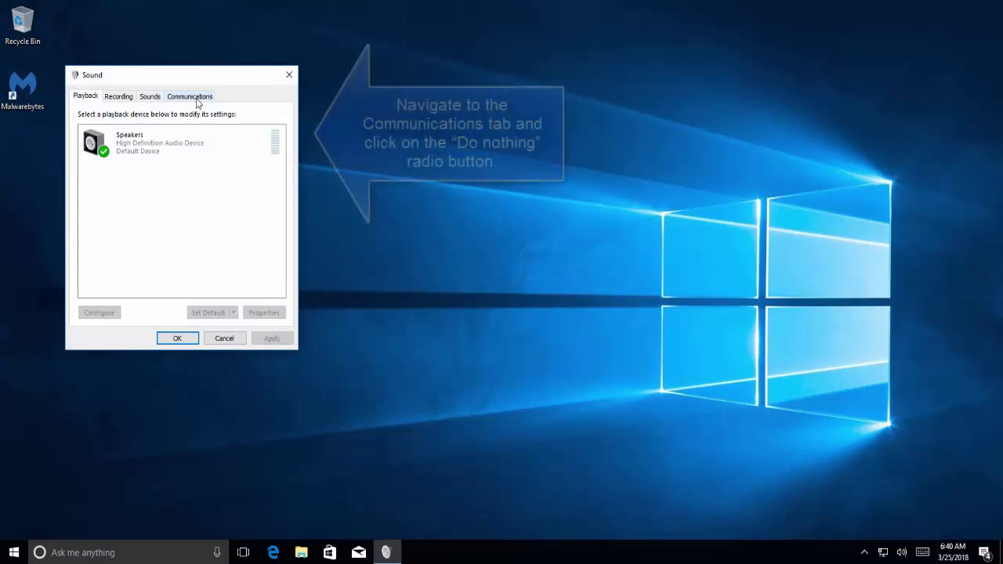
left_click(197, 99)
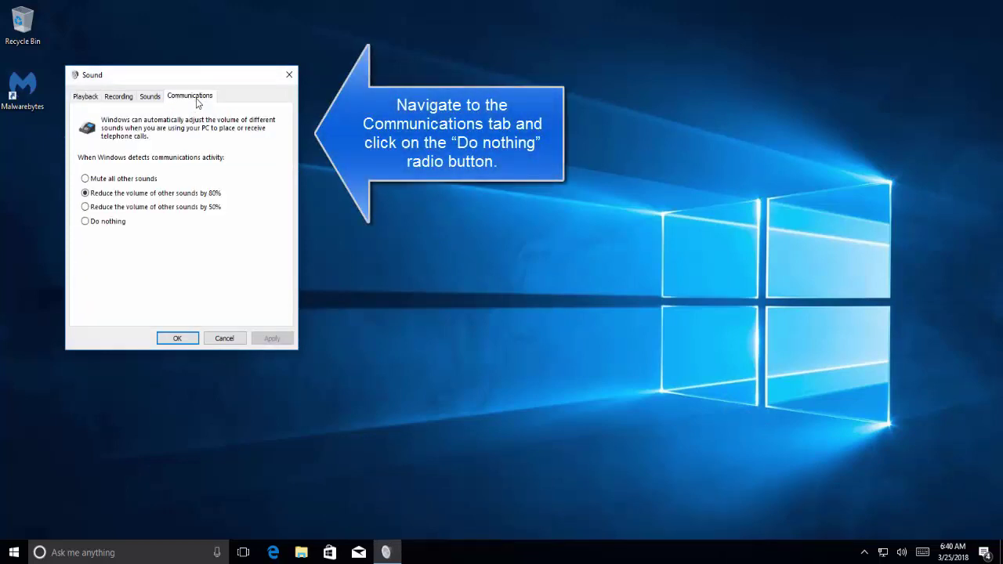
left_click(120, 224)
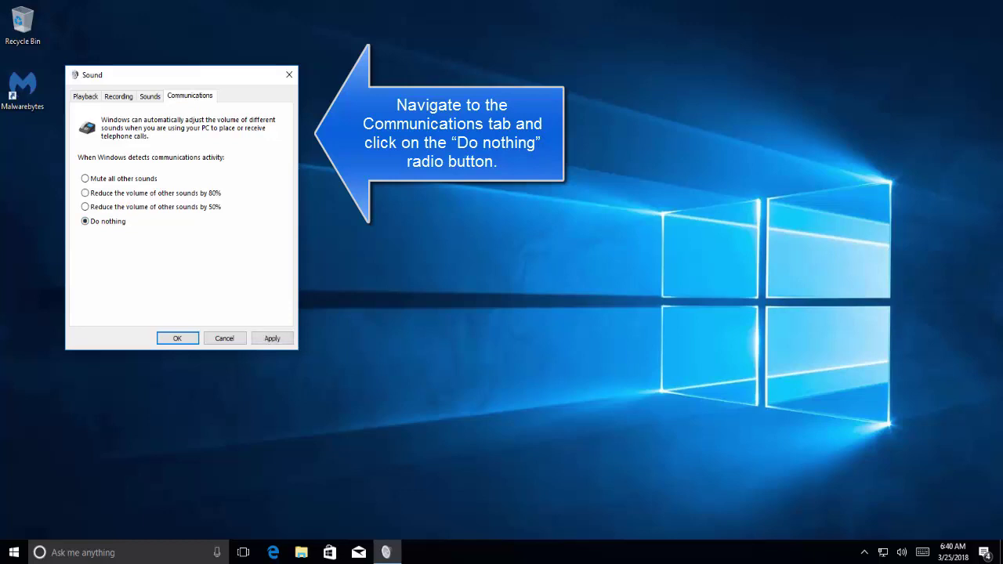
left_click(272, 338)
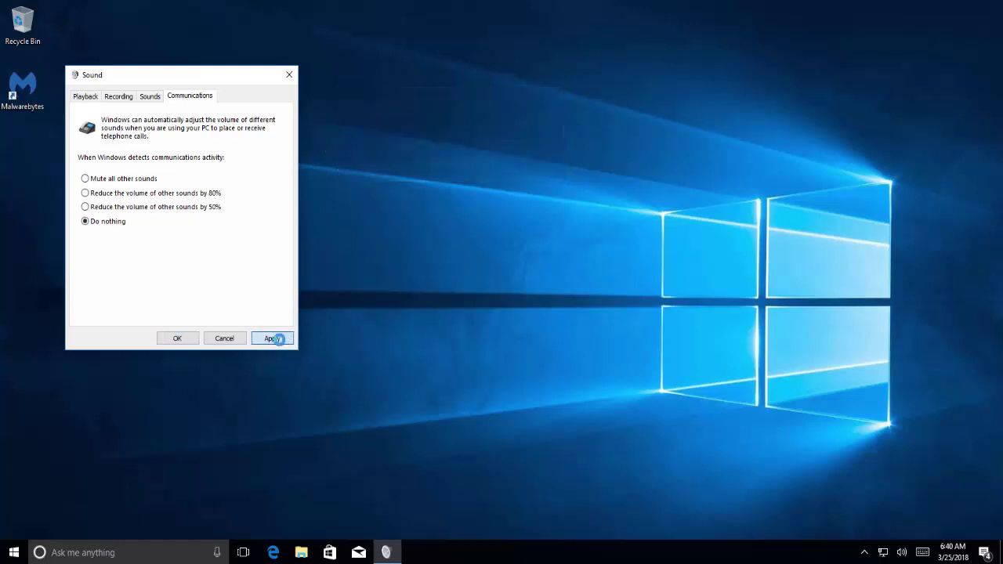
left_click(177, 339)
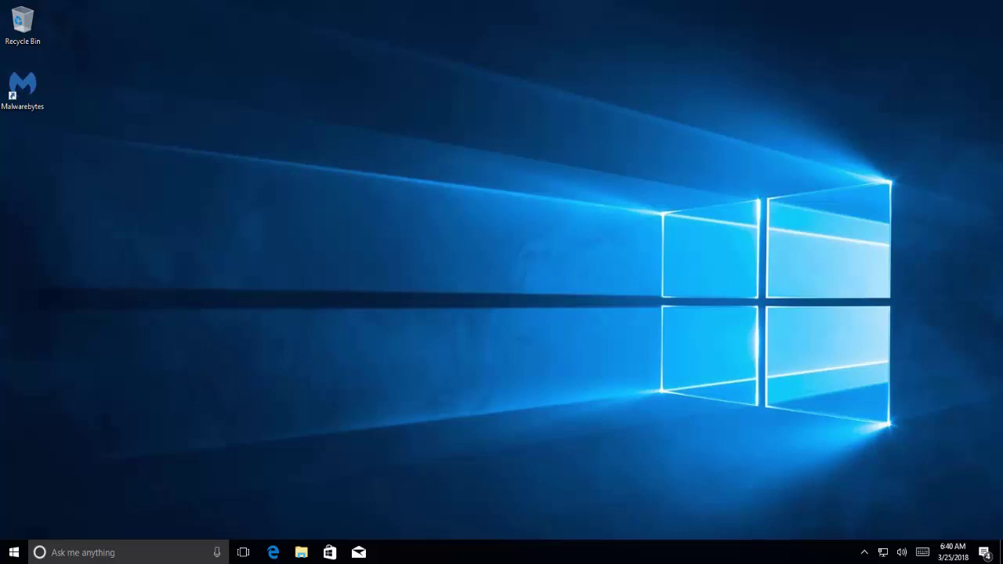
- Open Manage audio devices from Control Panel's Hardware and Sound category and check the microphone's input level among the recording devices
left_click(13, 555)
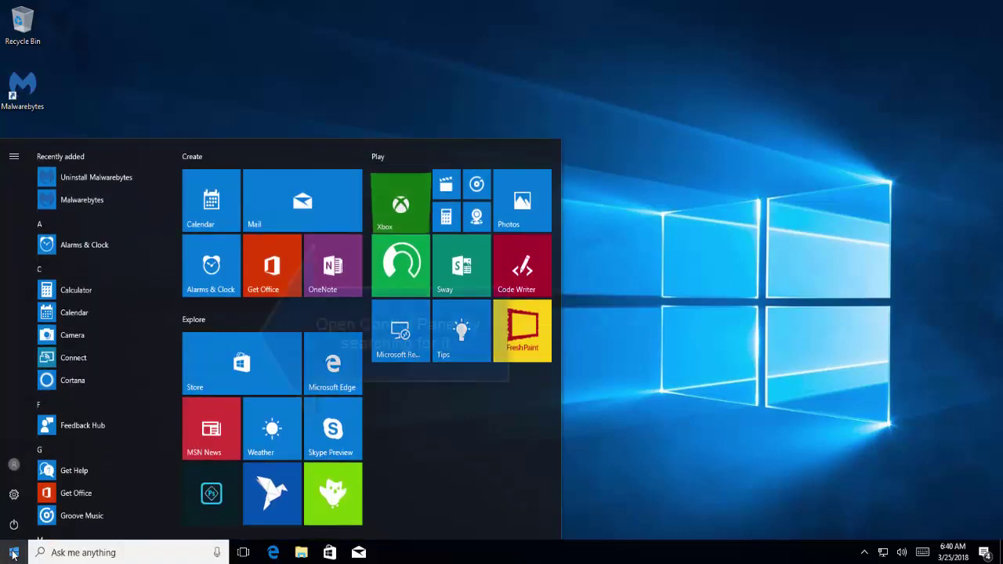
type("c")
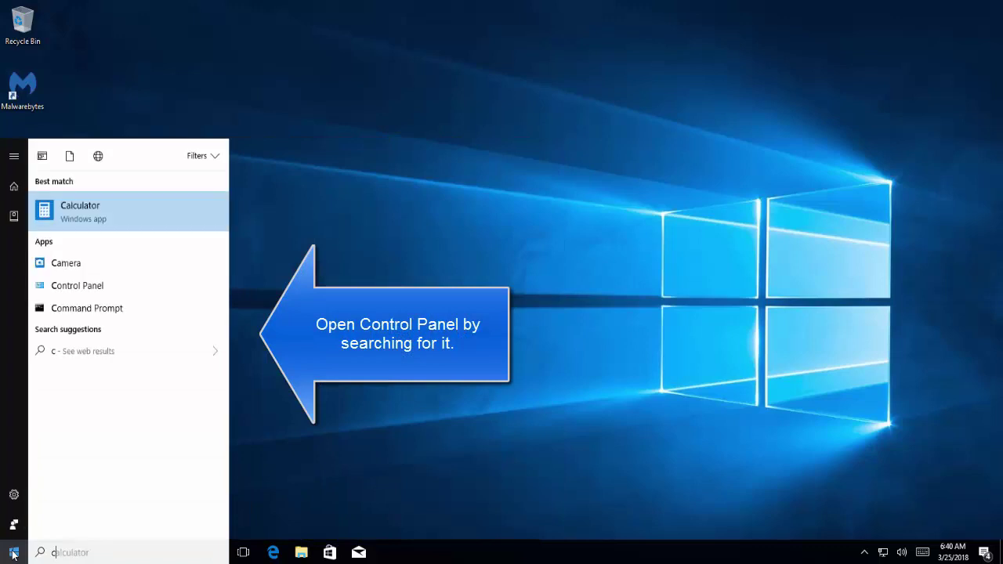
type("ontrol")
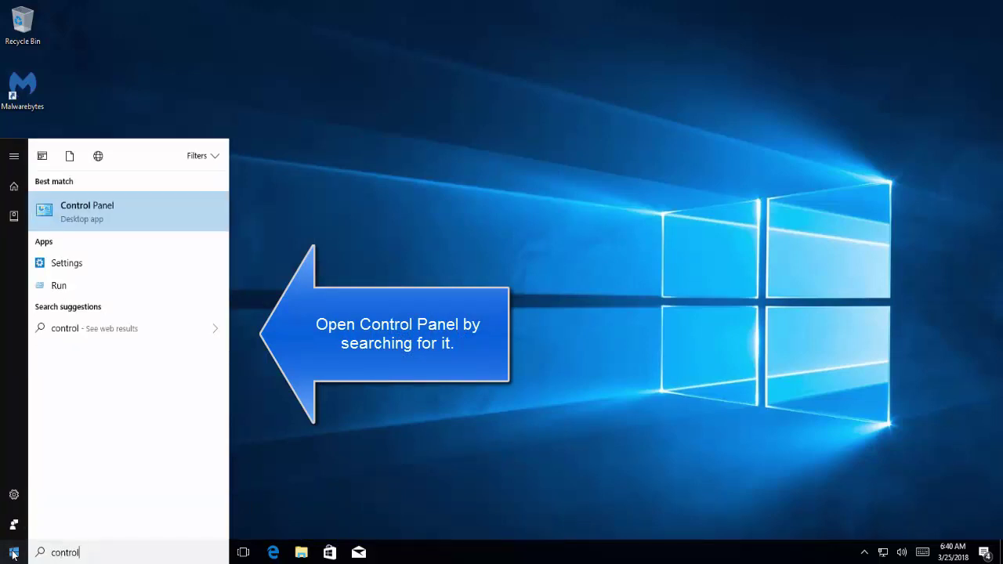
key("Return")
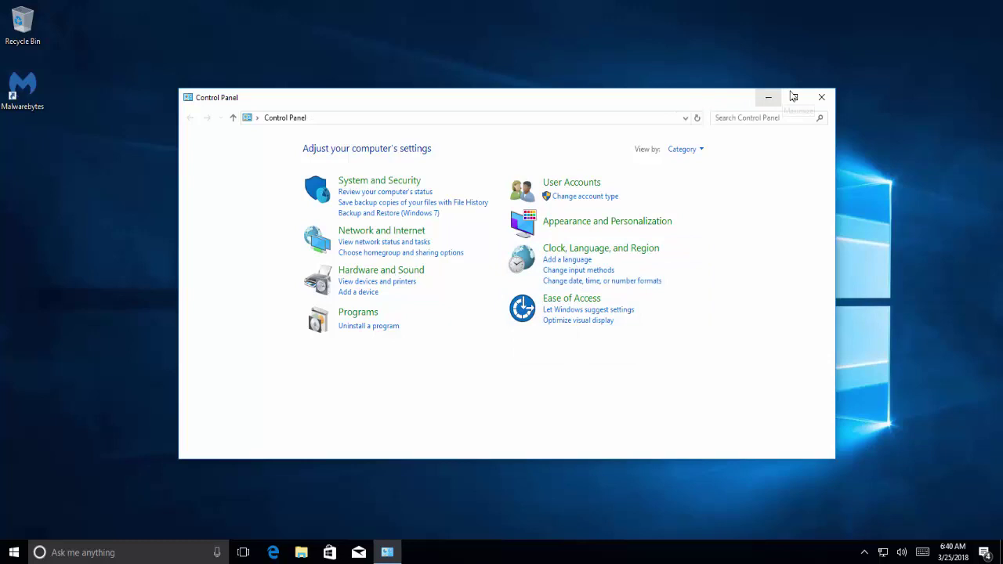
left_click(794, 96)
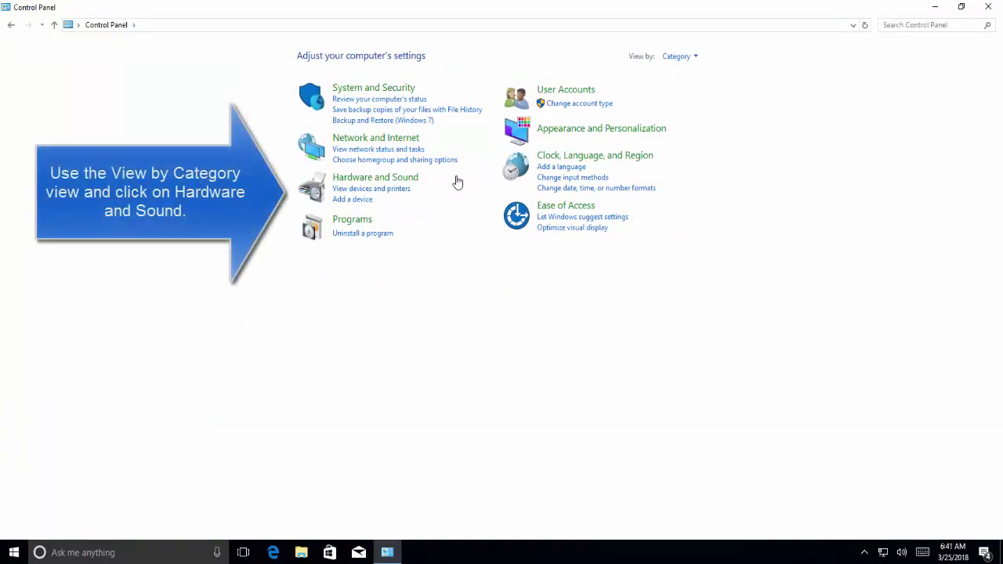
left_click(399, 180)
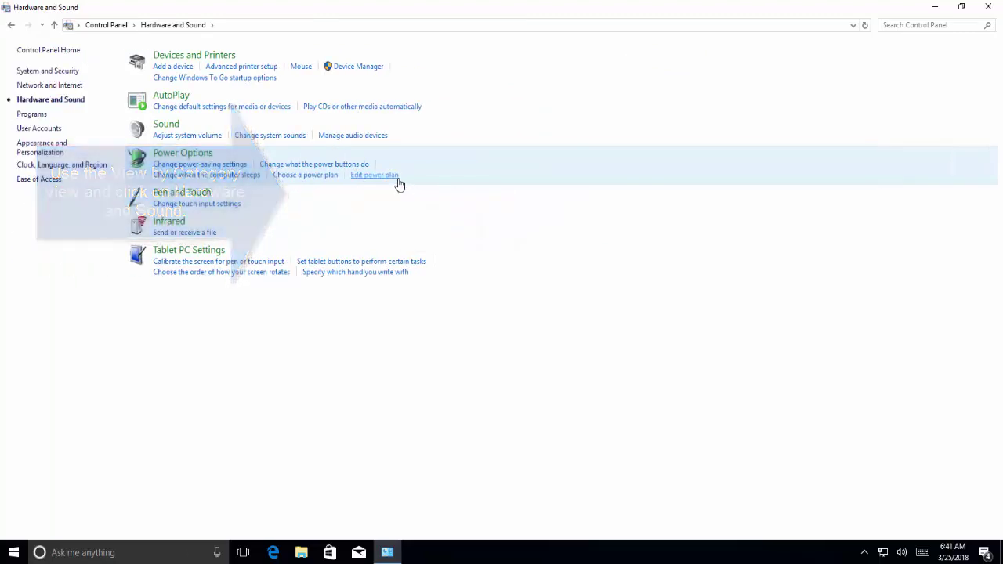
left_click(357, 138)
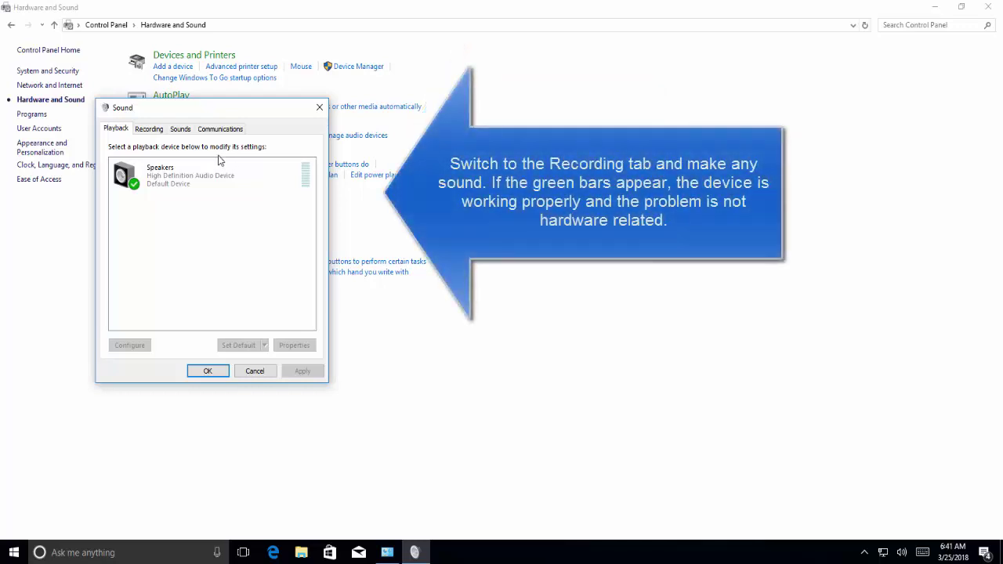
left_click(150, 129)
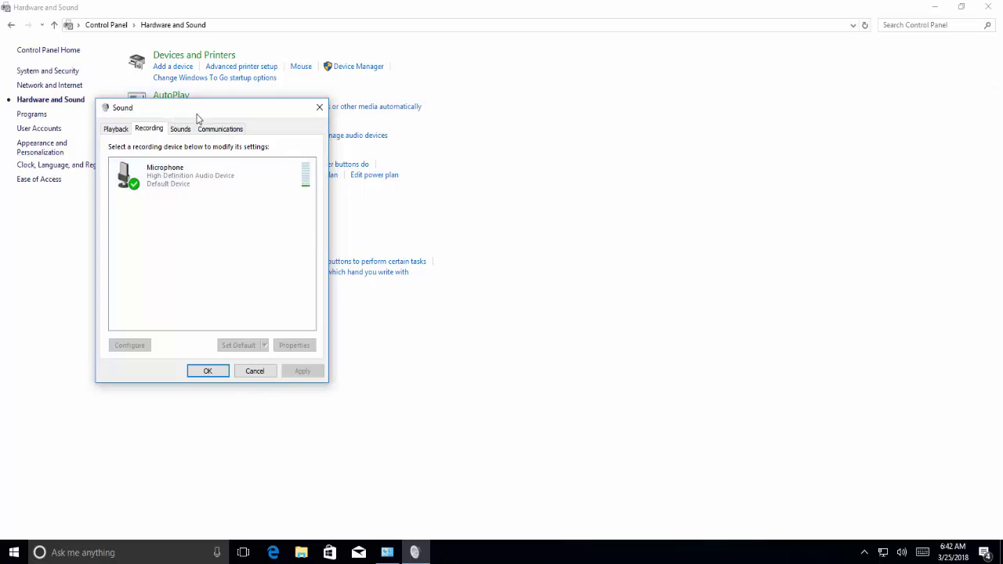
left_click_drag(197, 117, 233, 113)
- Set the Speakers playback level to 76 with sound unmuted, confirm the change, and close the Sound dialog and Control Panel
left_click(147, 127)
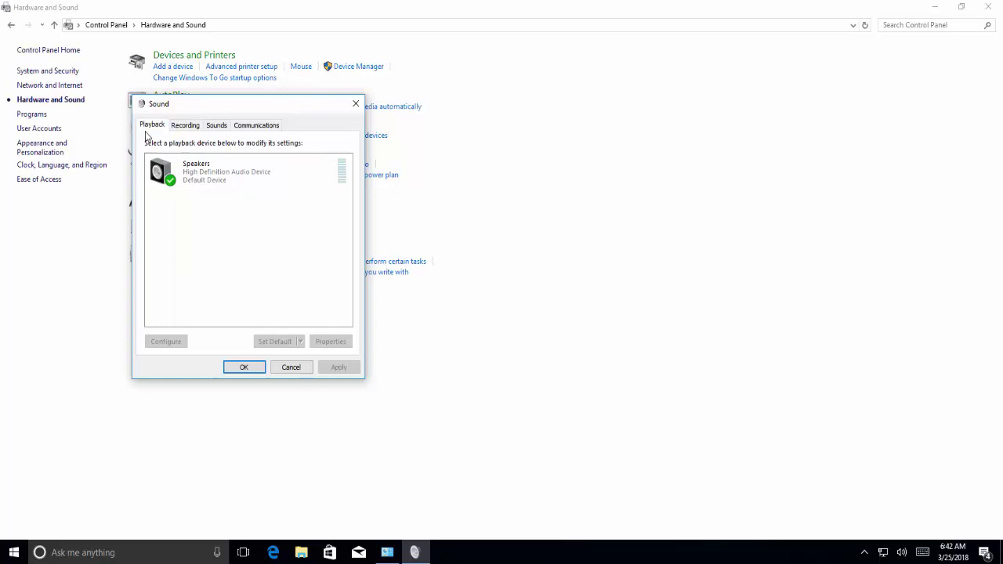
left_click(186, 180)
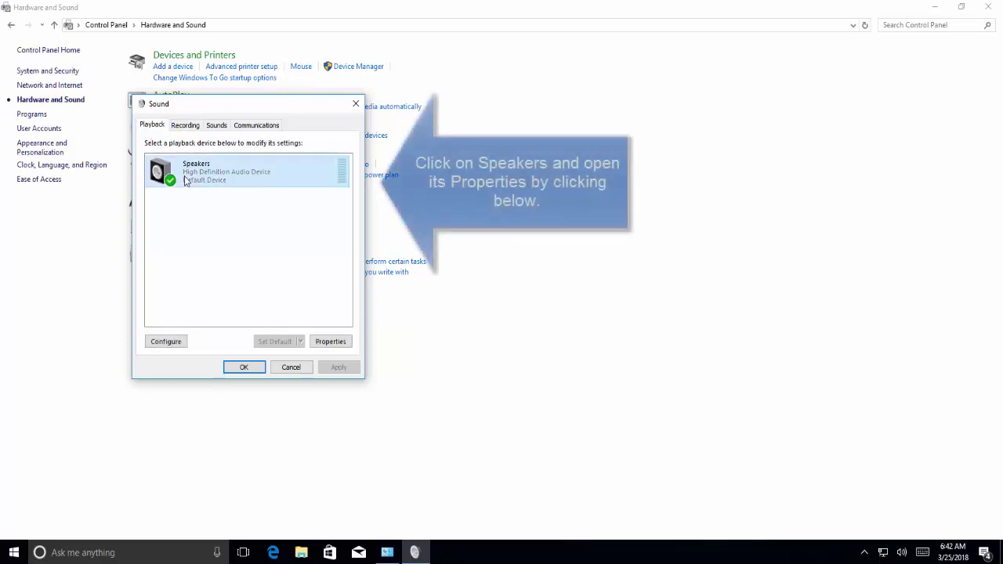
left_click(320, 345)
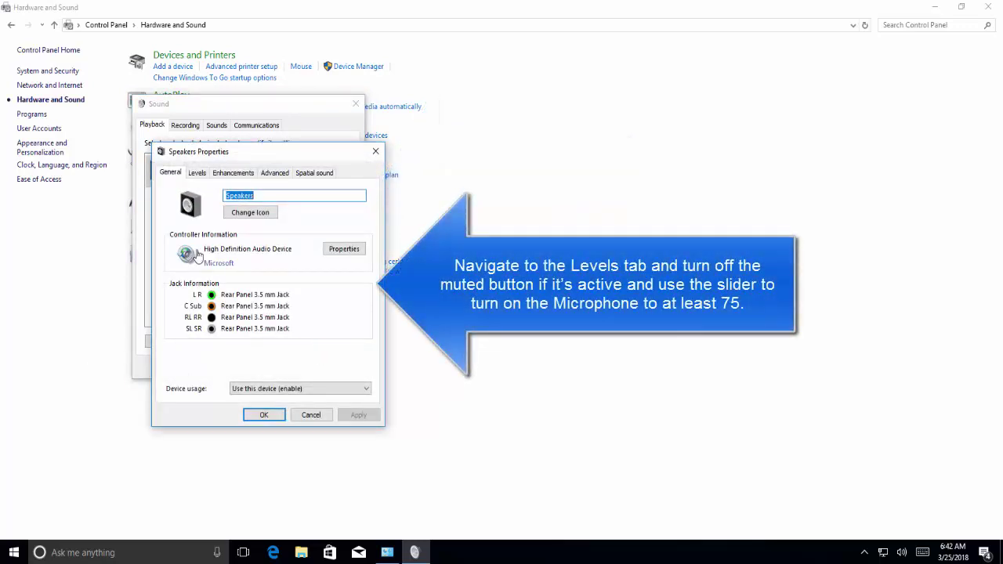
left_click(202, 174)
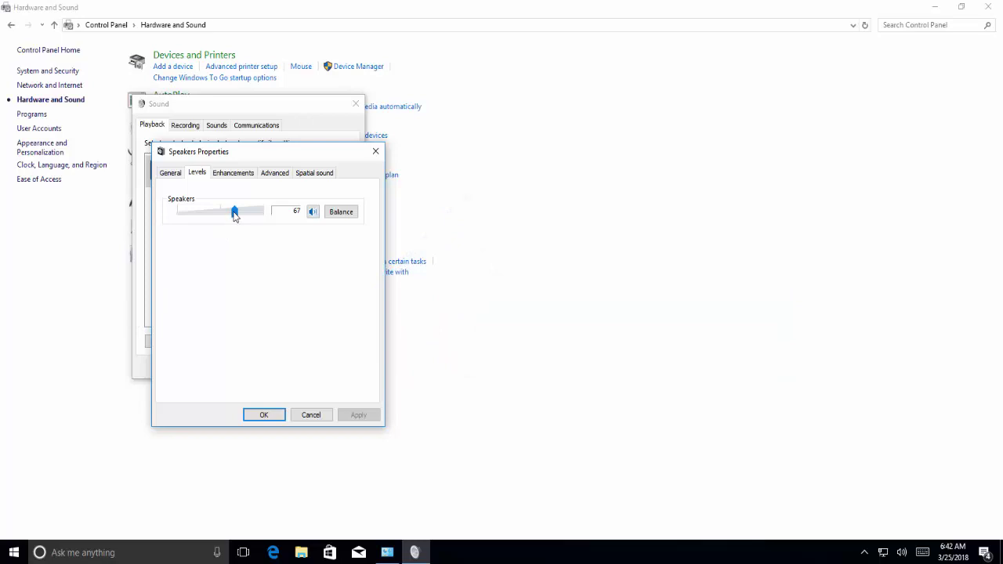
left_click_drag(234, 213, 242, 217)
left_click_drag(242, 215, 243, 215)
left_click(314, 215)
left_click(314, 216)
left_click(267, 416)
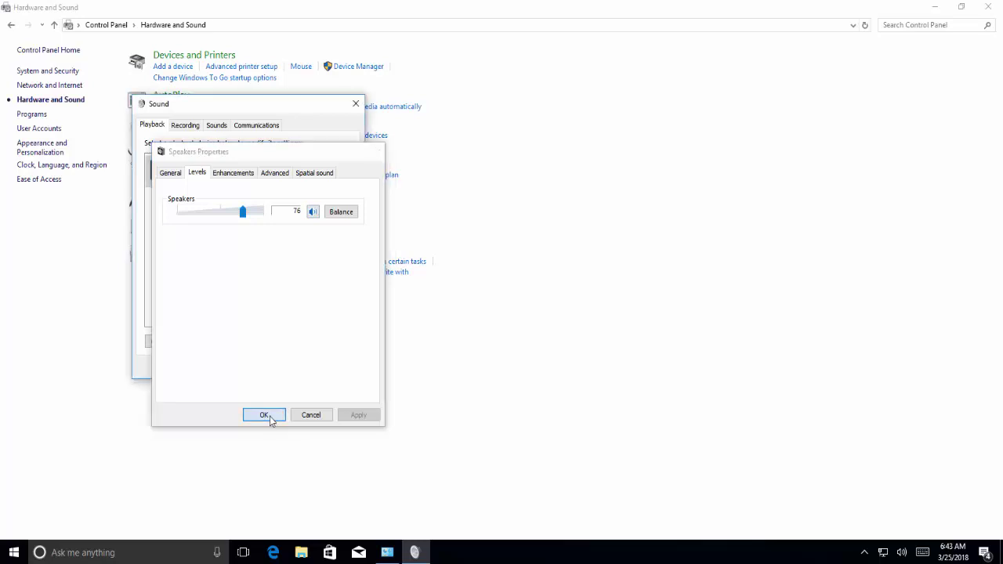
left_click(262, 371)
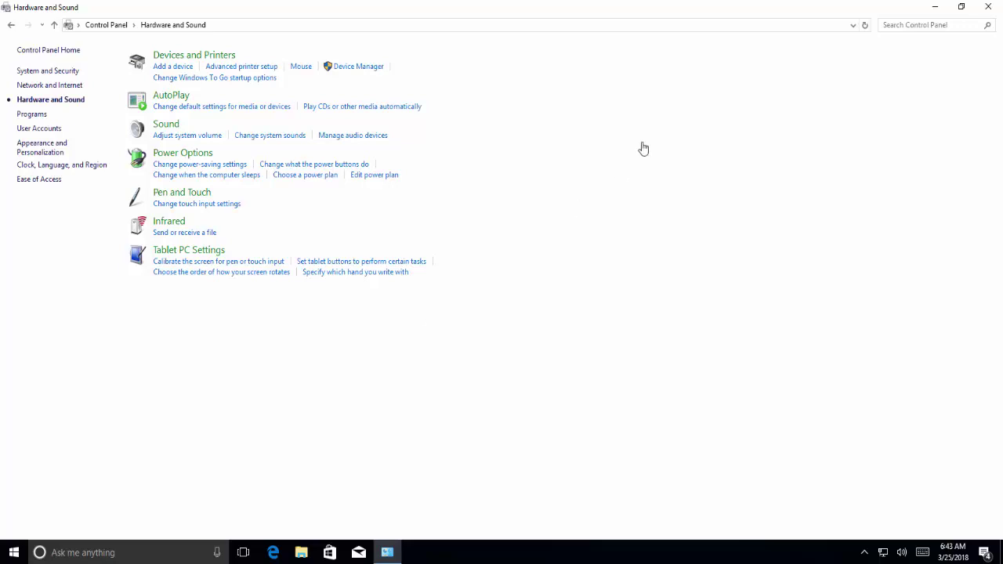
left_click(988, 7)
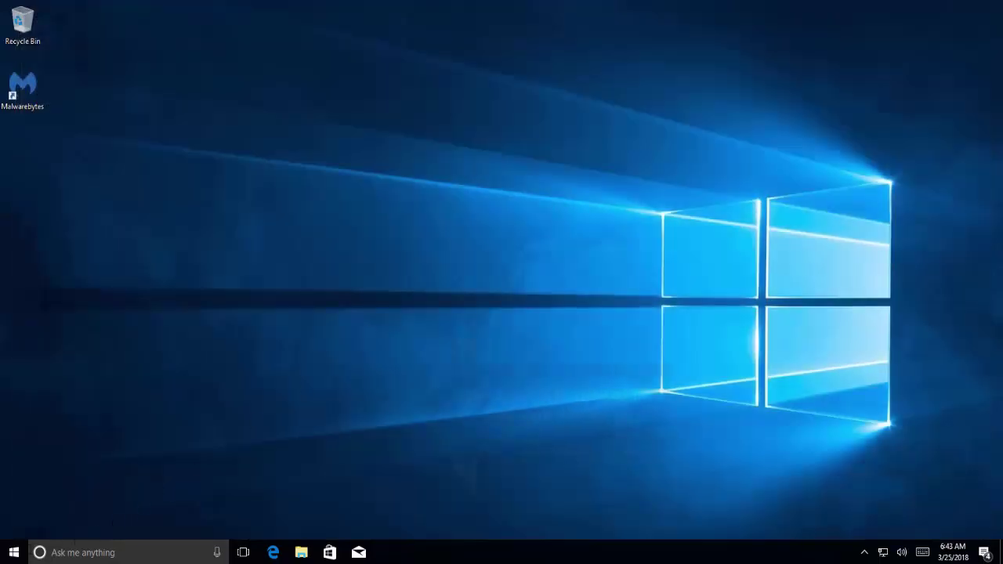
- Search for Control Panel again and reopen Manage audio devices under Hardware and Sound
left_click(15, 553)
type("controe")
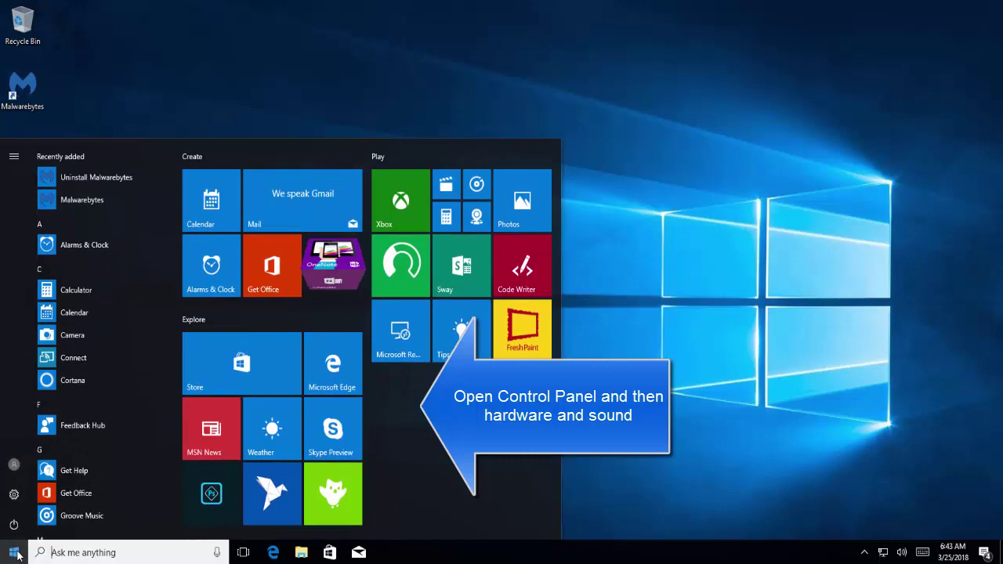
key("BackSpace")
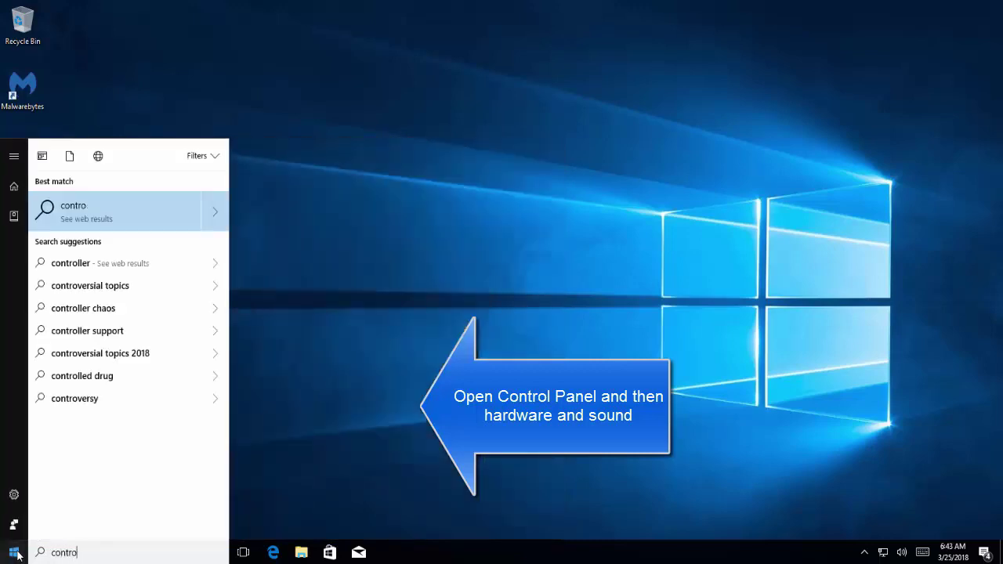
type("l")
left_click(15, 553)
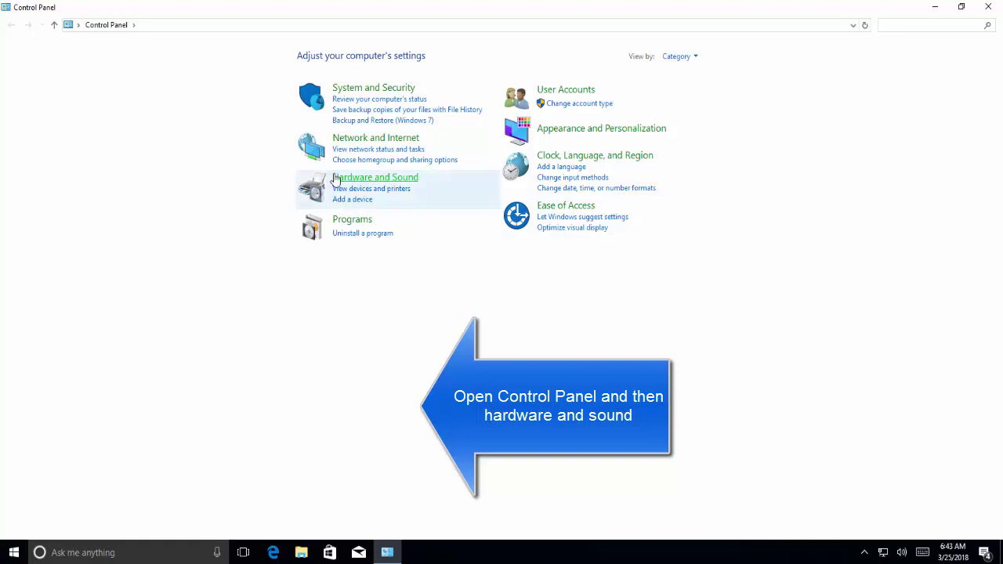
left_click(382, 181)
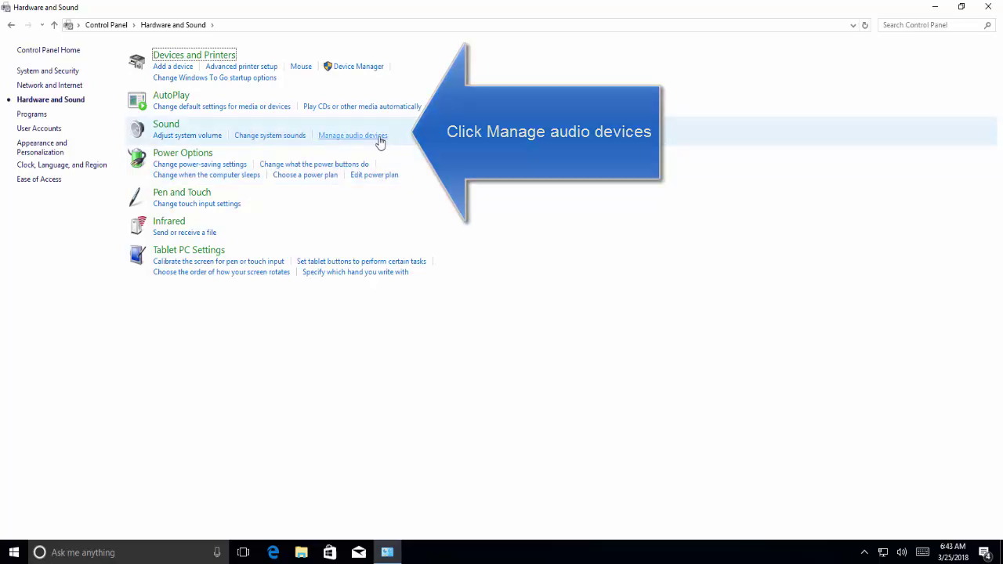
left_click(380, 137)
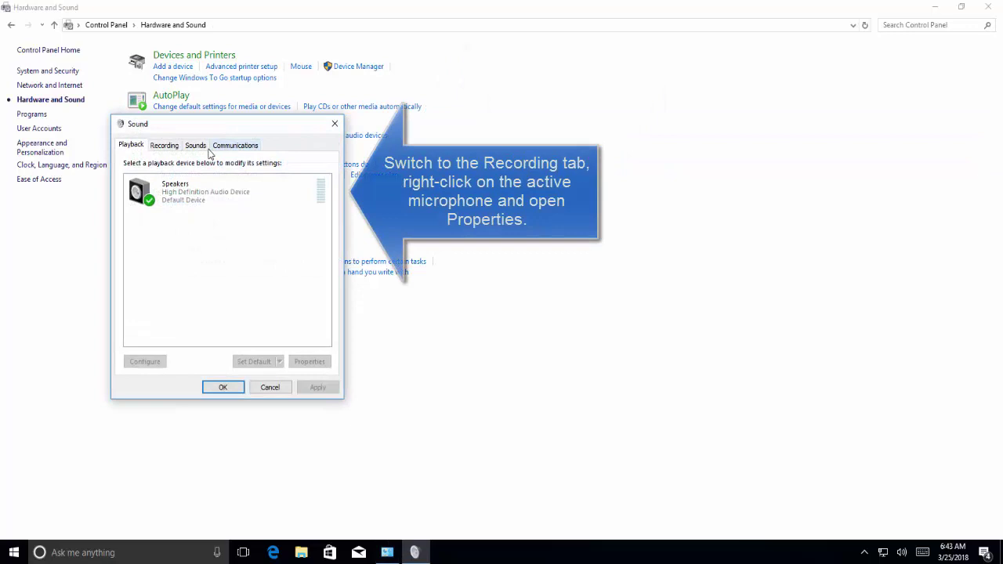
- Disallow applications from taking exclusive control of the microphone in its advanced properties, apply the change, and close the Sound dialog and Control Panel
left_click(165, 145)
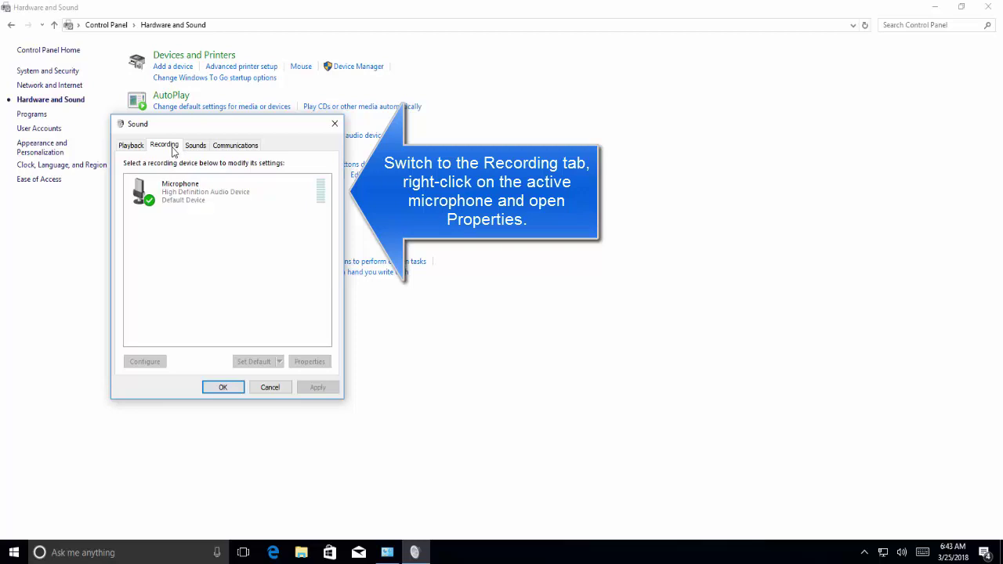
right_click(213, 203)
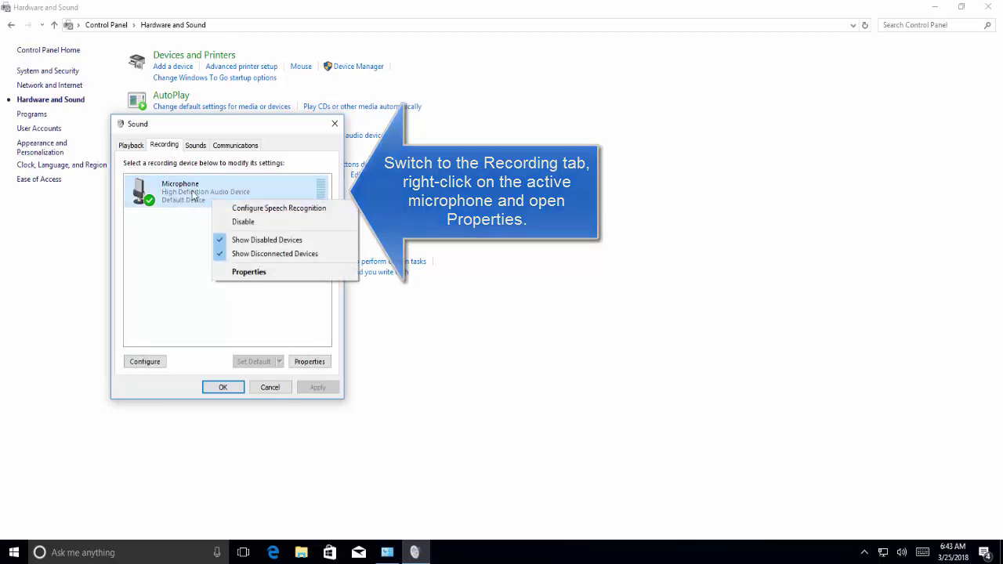
left_click(232, 279)
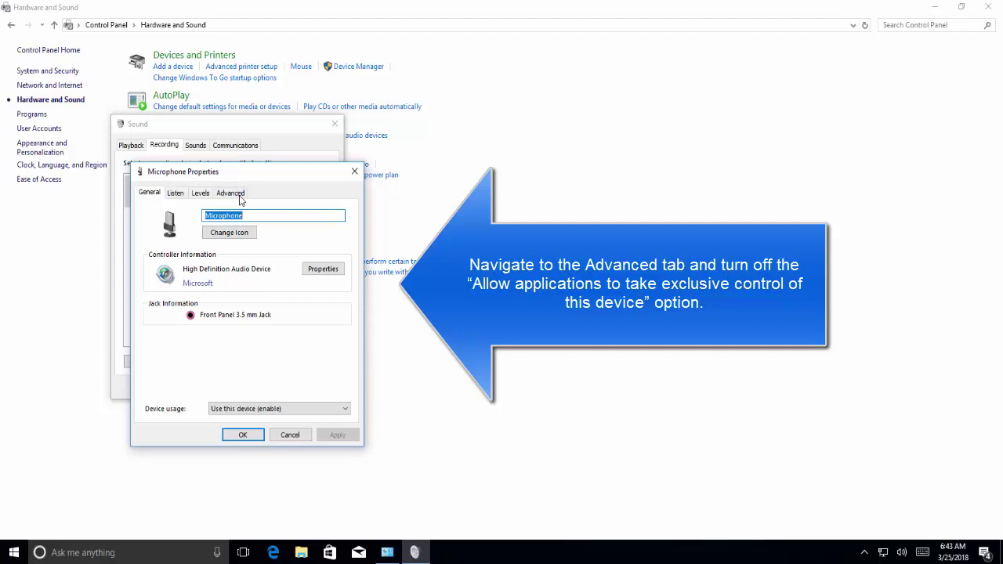
left_click(240, 197)
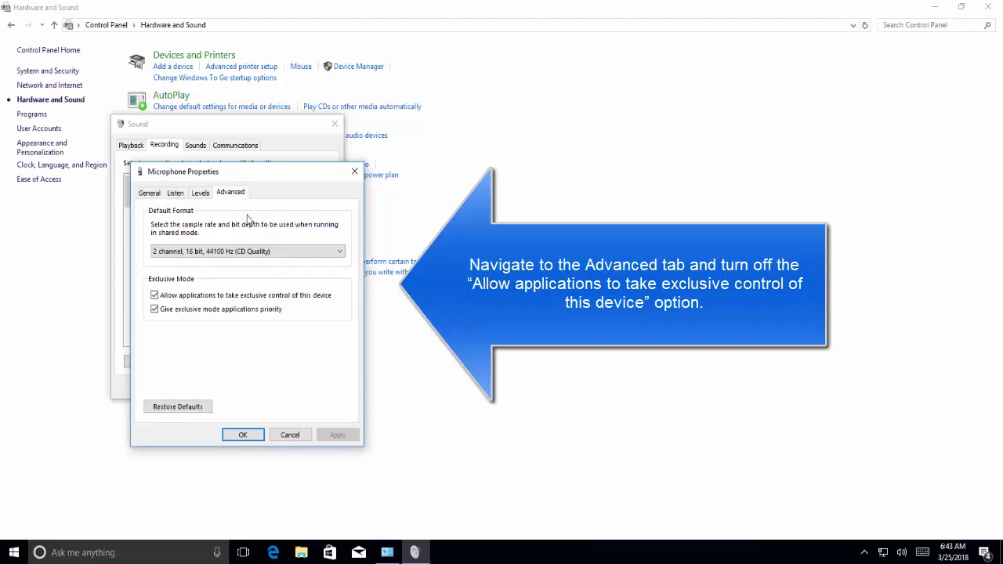
left_click(209, 303)
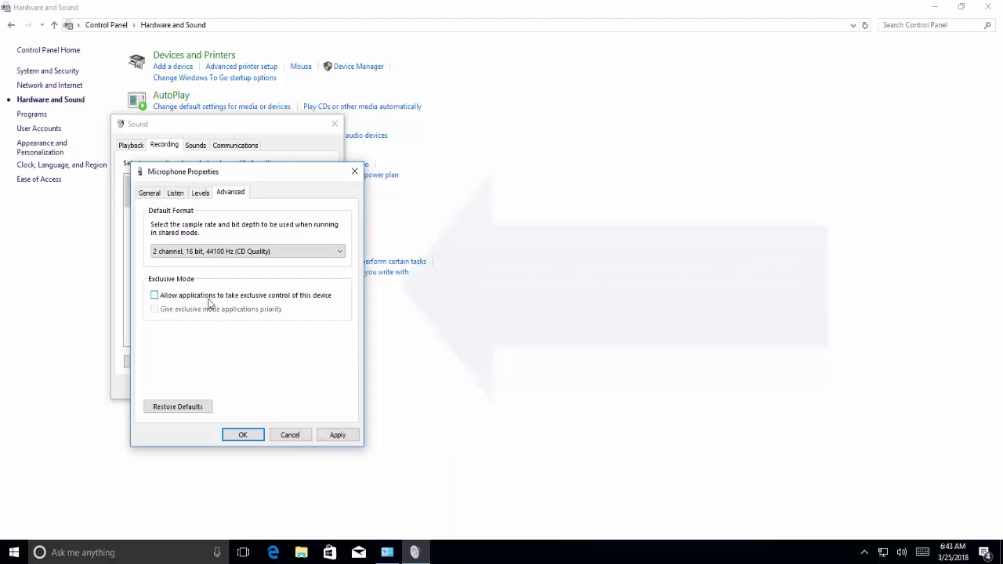
left_click(337, 436)
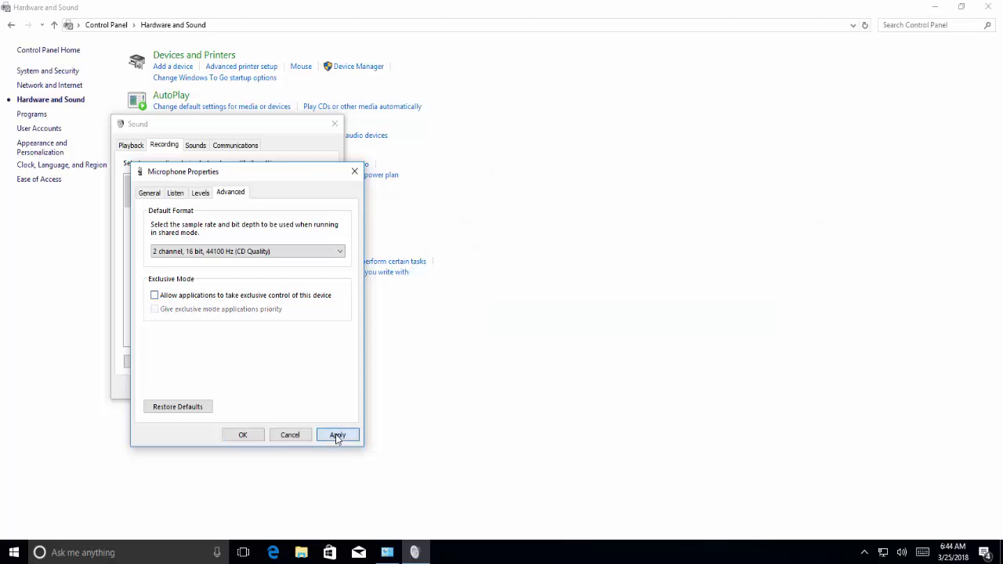
left_click(245, 436)
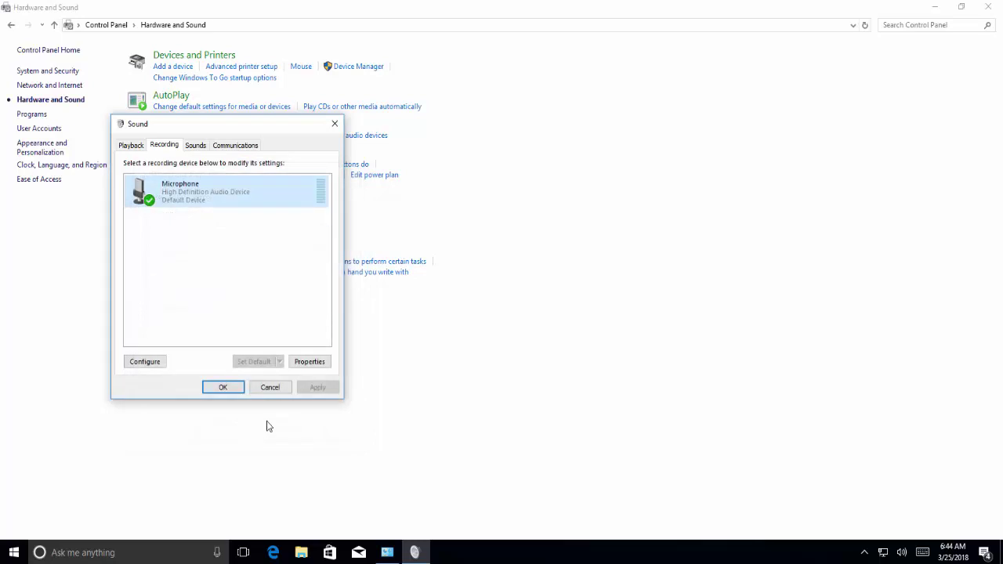
left_click(237, 393)
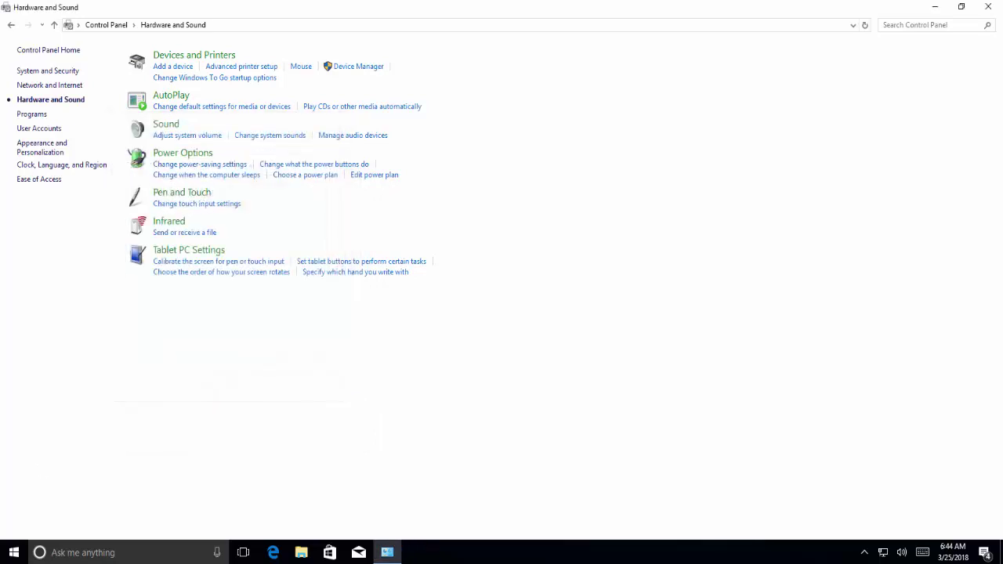
left_click(988, 10)
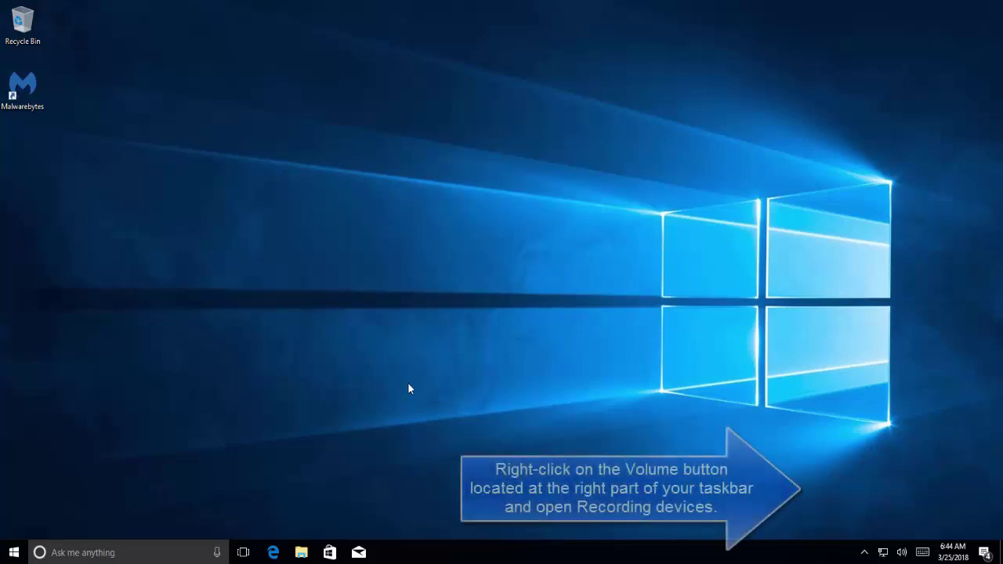
- Open the microphone's advanced properties from Recording devices, keep 2 channel, 16 bit, 44100 Hz (CD Quality) as default format, close the dialogs and refresh the desktop
right_click(902, 552)
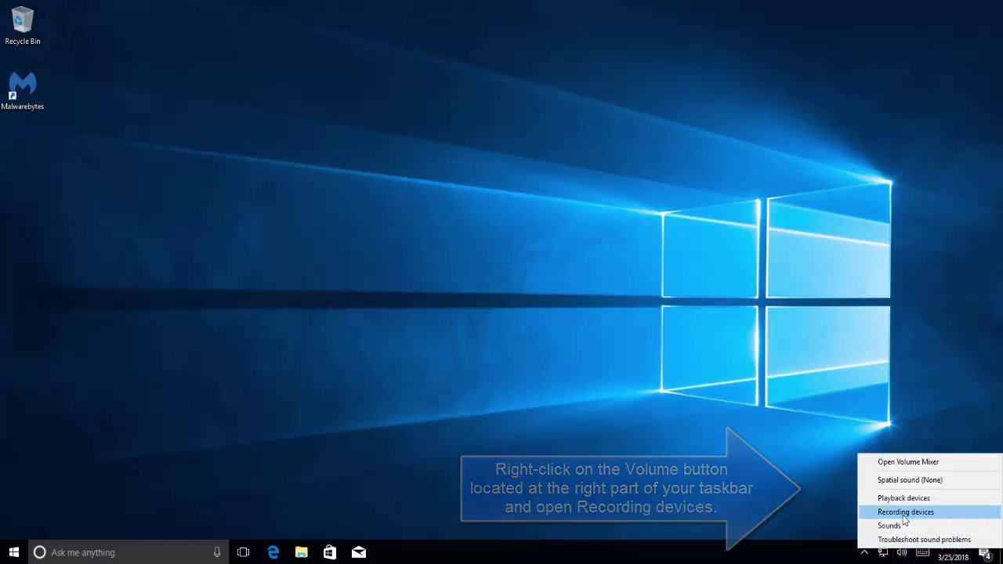
left_click(903, 512)
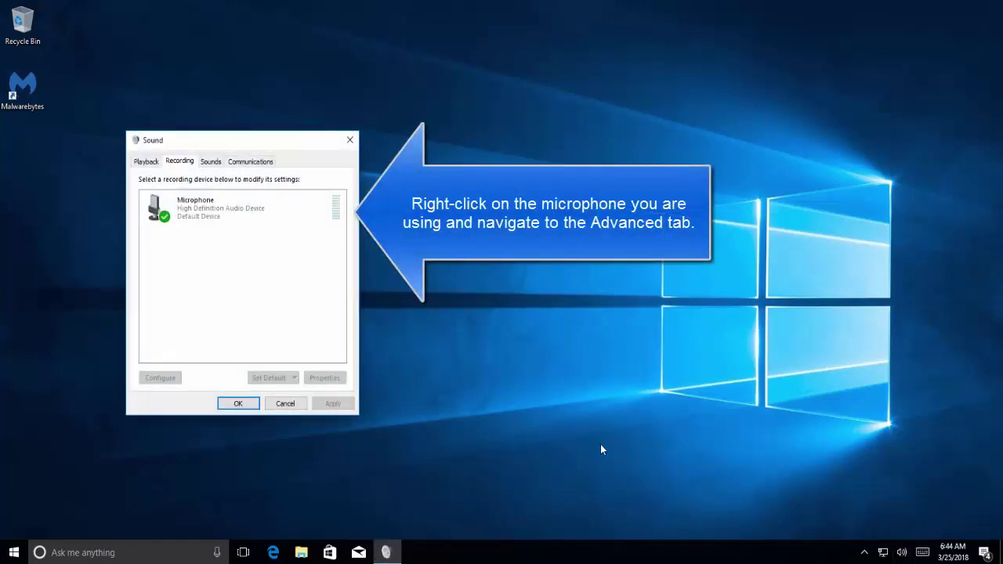
right_click(211, 226)
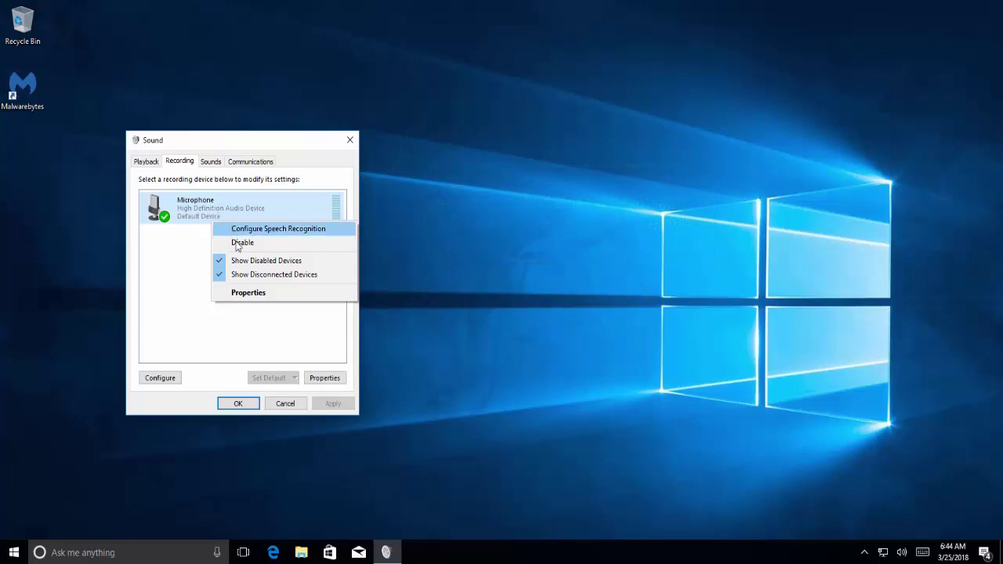
left_click(253, 293)
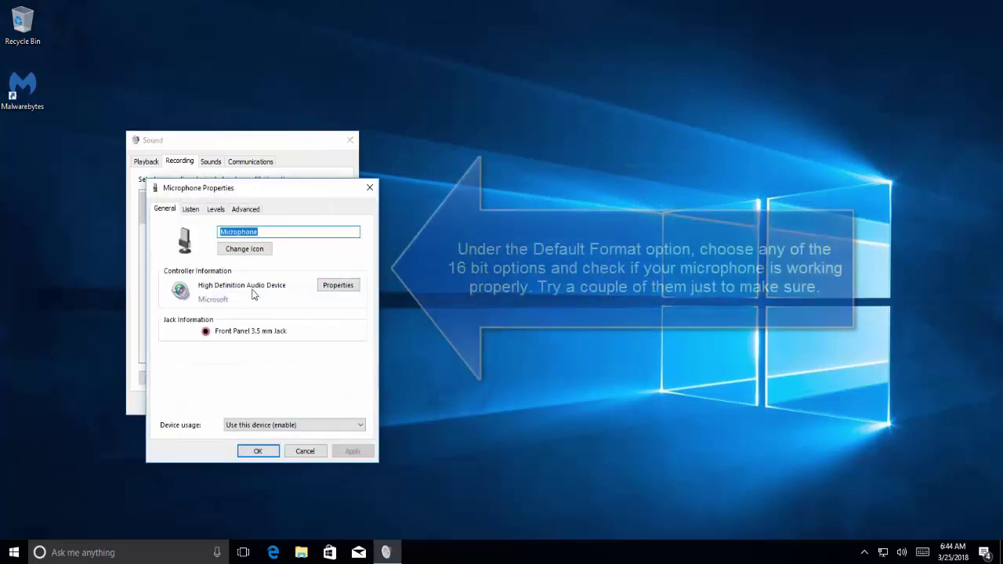
left_click(250, 211)
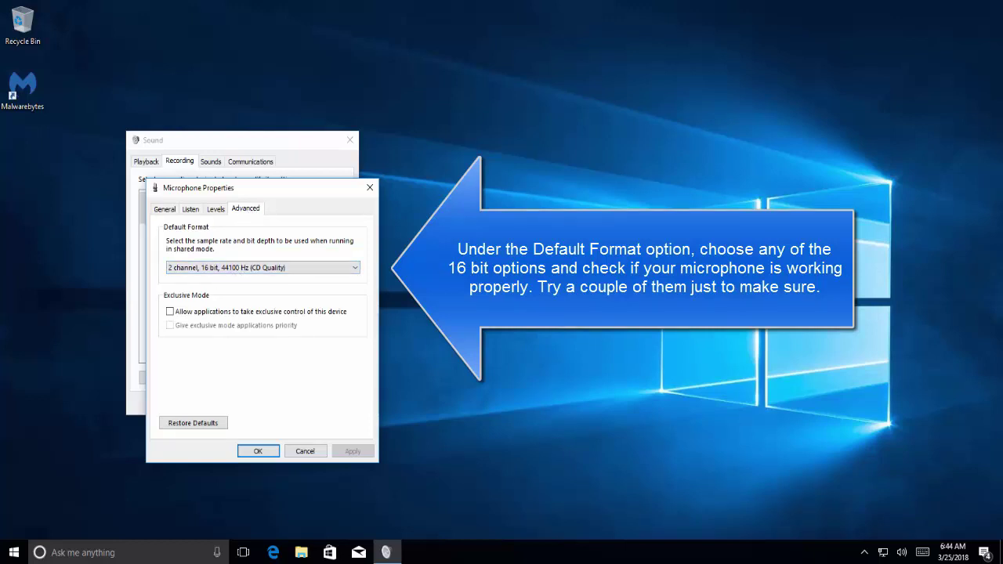
left_click(270, 268)
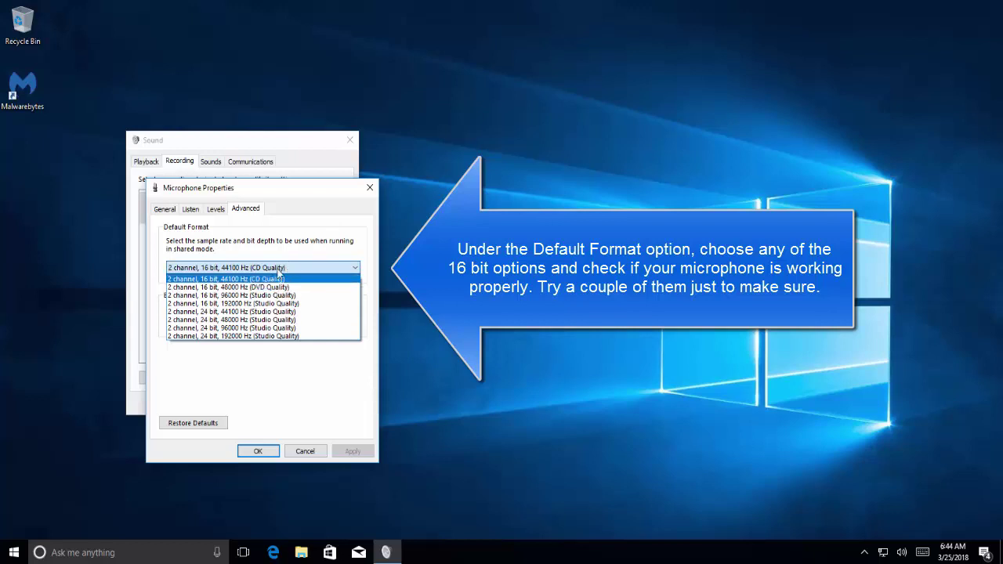
left_click(284, 252)
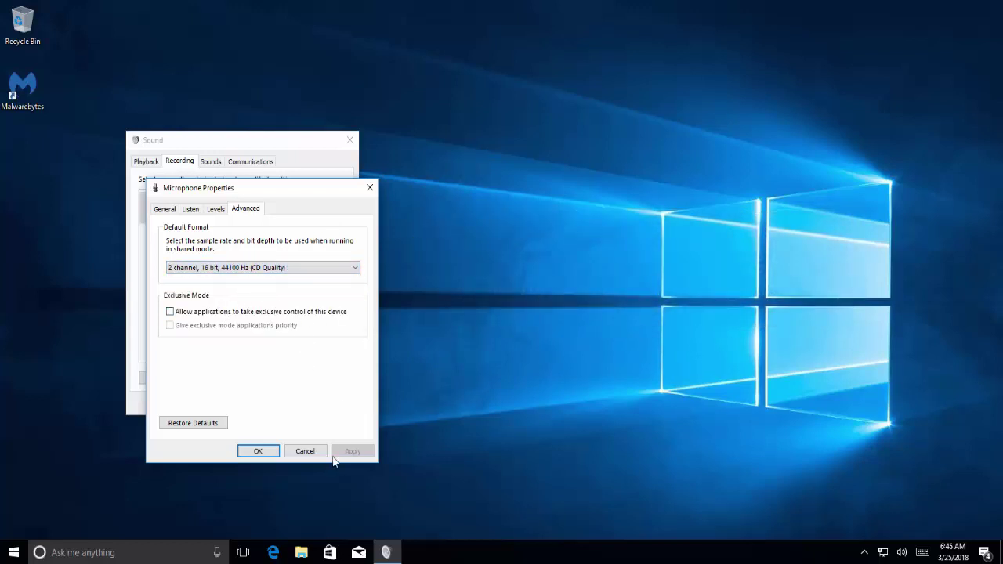
left_click(265, 451)
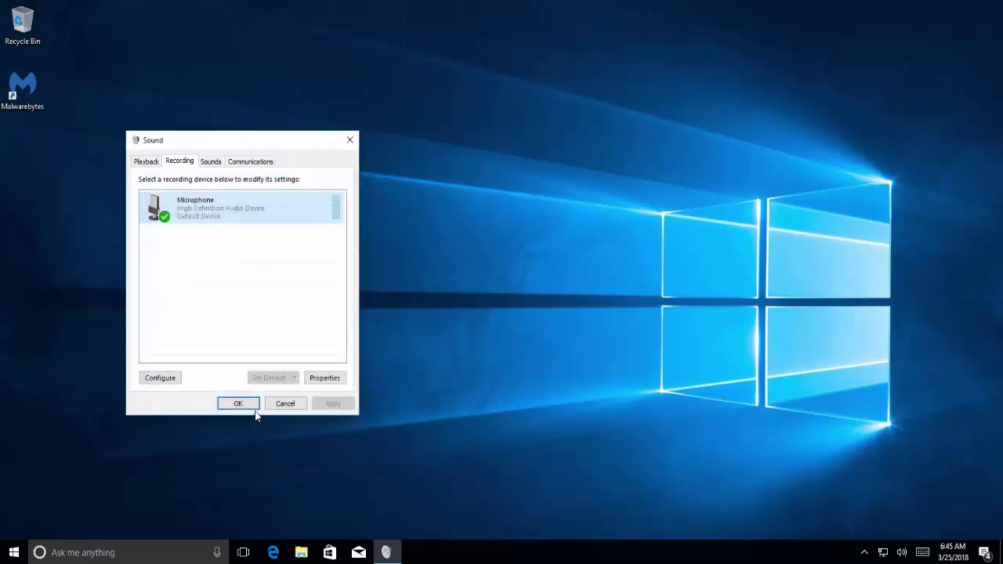
left_click(254, 408)
right_click(294, 263)
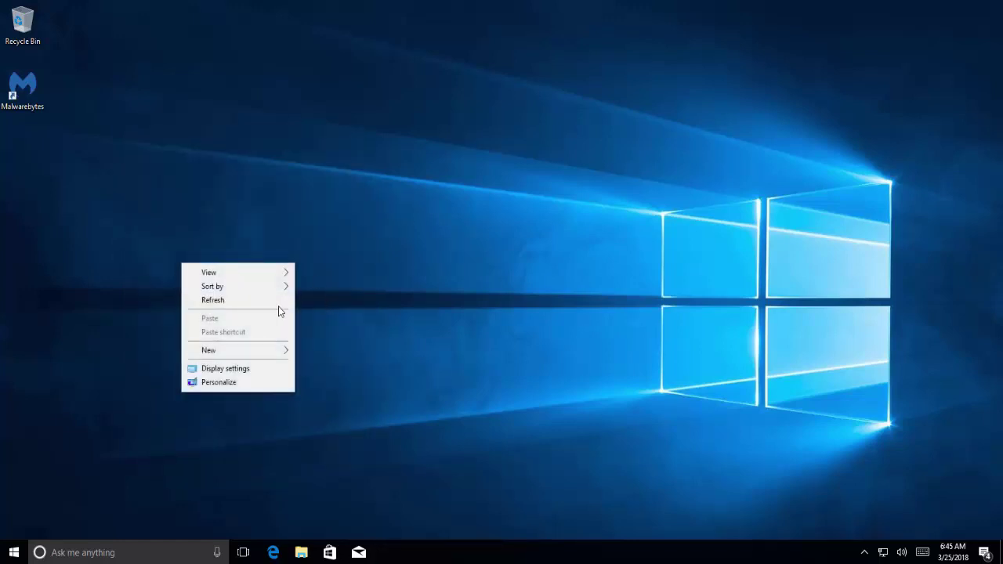
left_click(279, 301)
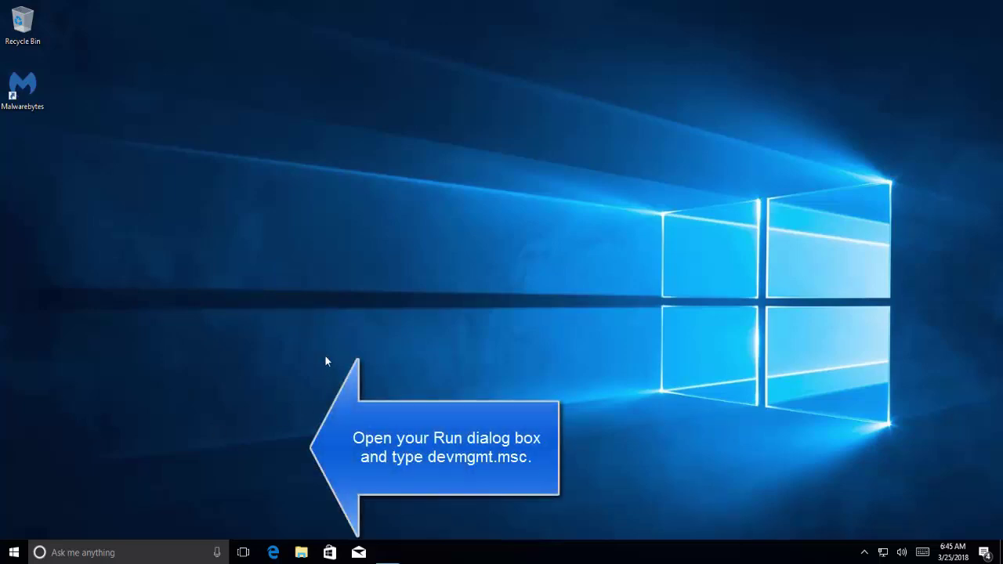
- Open Device Manager by running devmgmt.msc from the Run dialog
key("super+r")
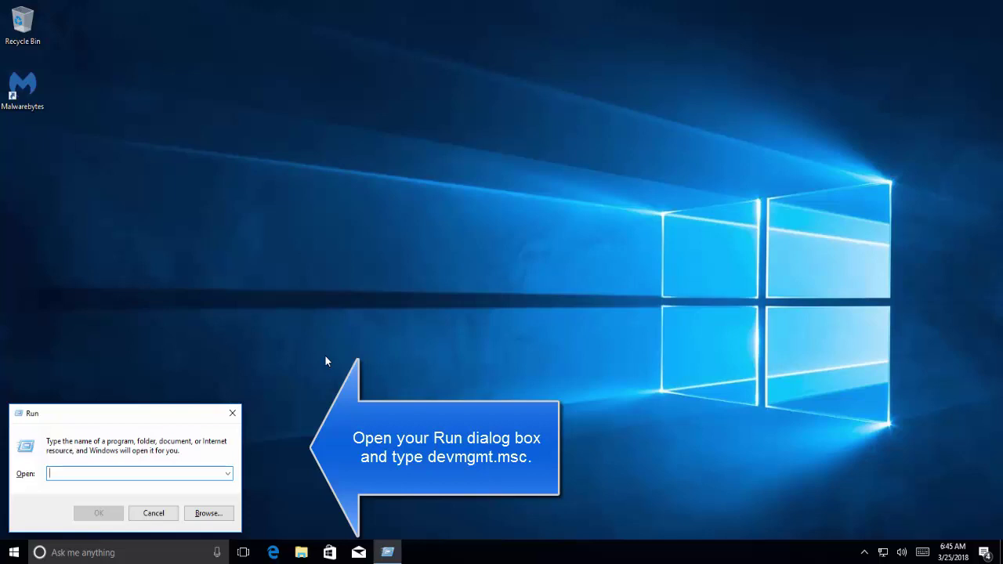
type("de")
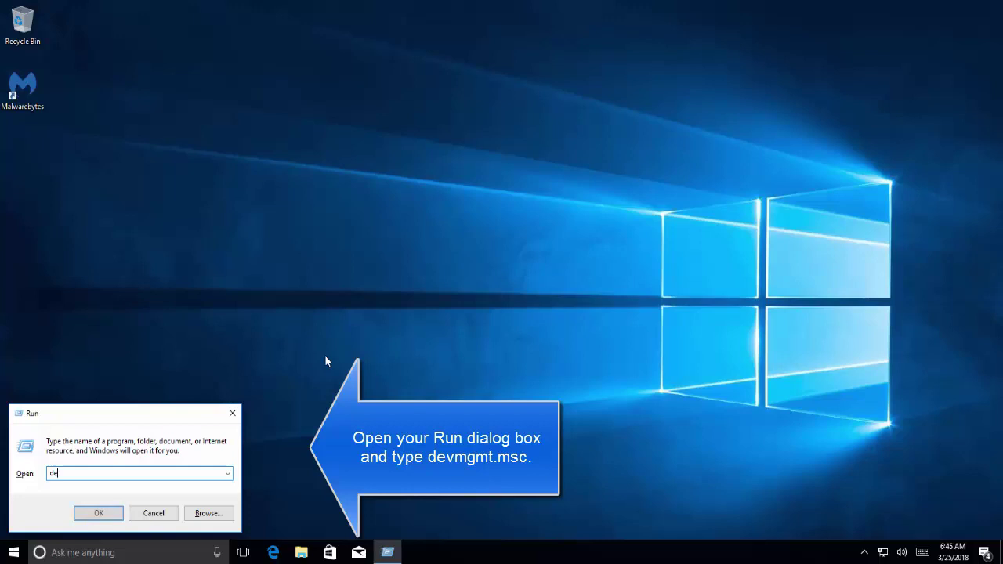
type("vmgmt.msc")
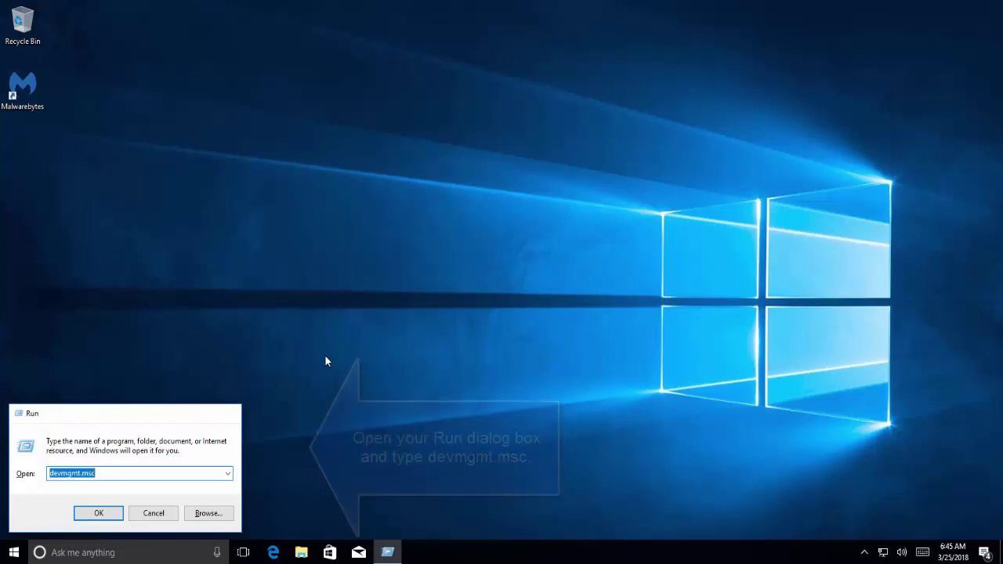
key("Return")
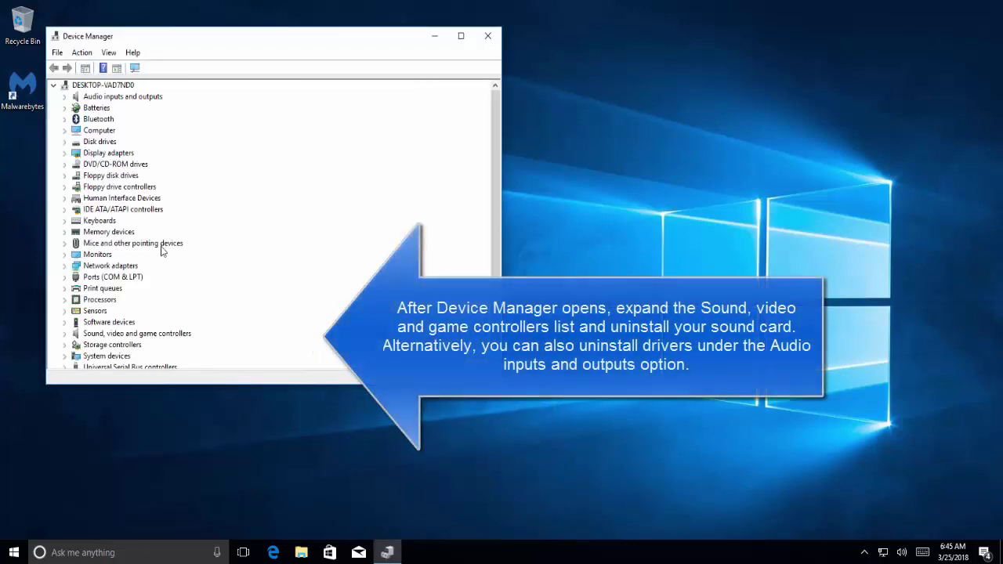
- Uninstall High Definition Audio Device under Sound, video and game controllers, close Device Manager, and refresh the desktop
double_click(141, 334)
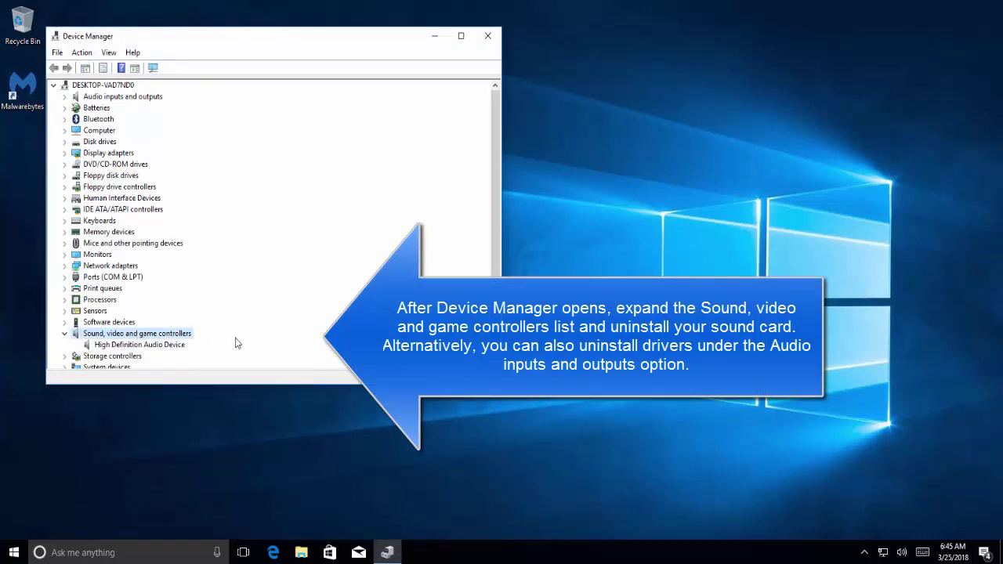
right_click(178, 349)
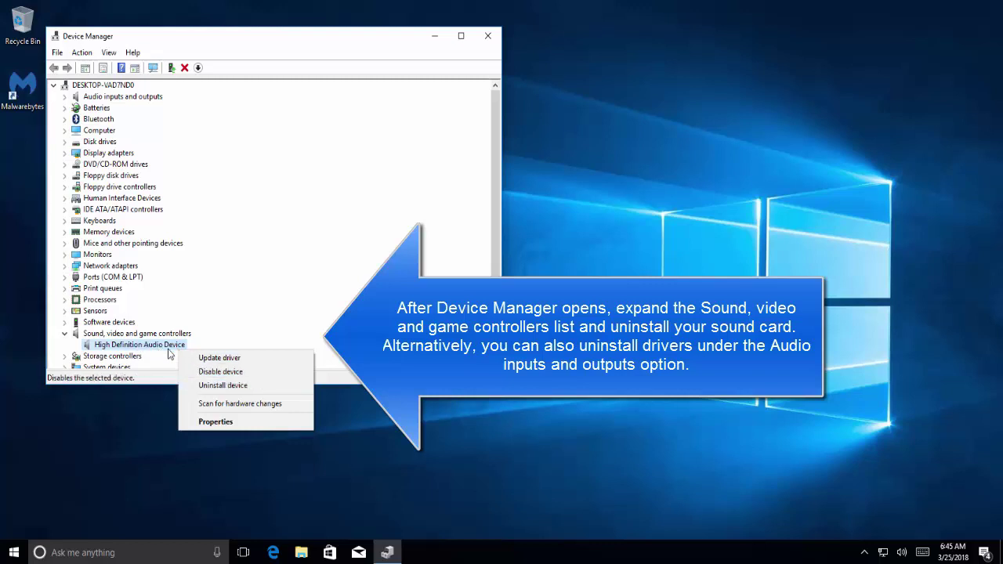
left_click(206, 385)
key("Return")
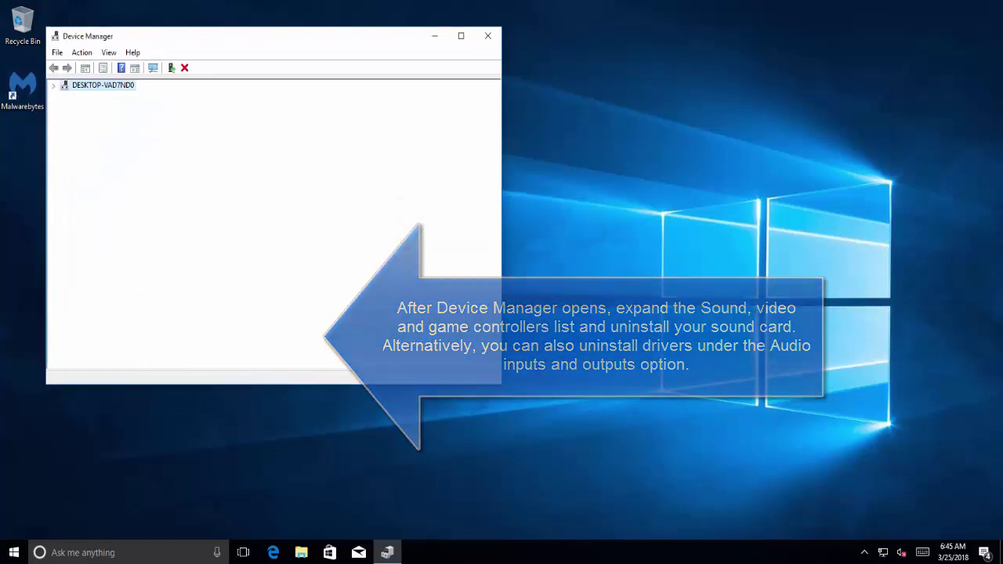
left_click(493, 39)
right_click(201, 181)
left_click(188, 213)
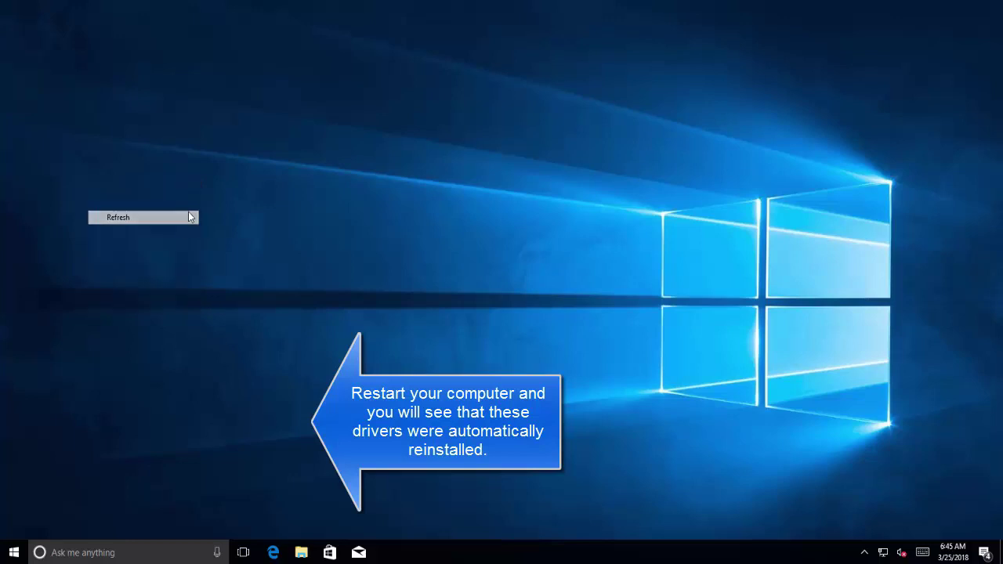
- Restart the computer so that Windows reinstalls the audio driver
right_click(13, 551)
mouse_move(152, 513)
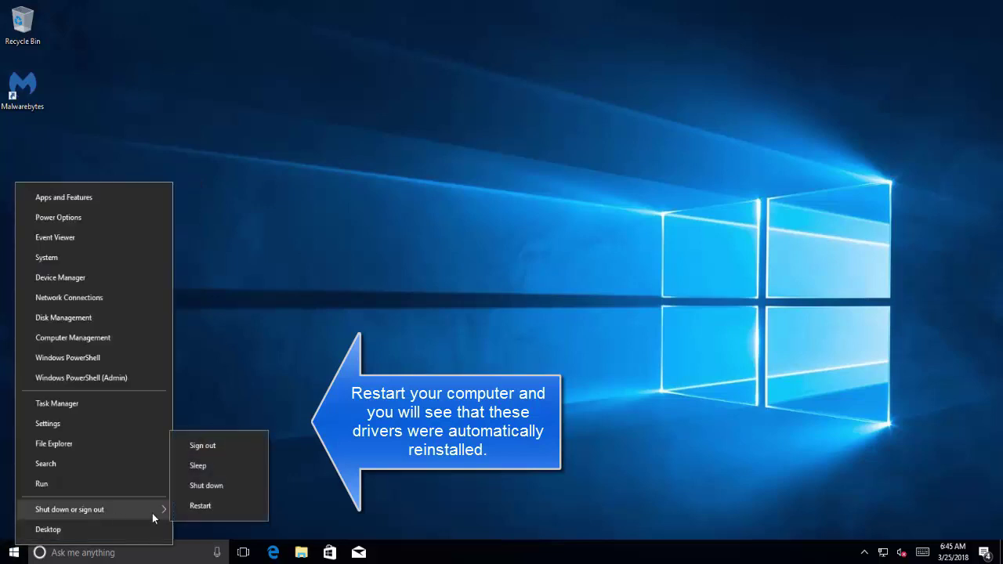
left_click(201, 510)
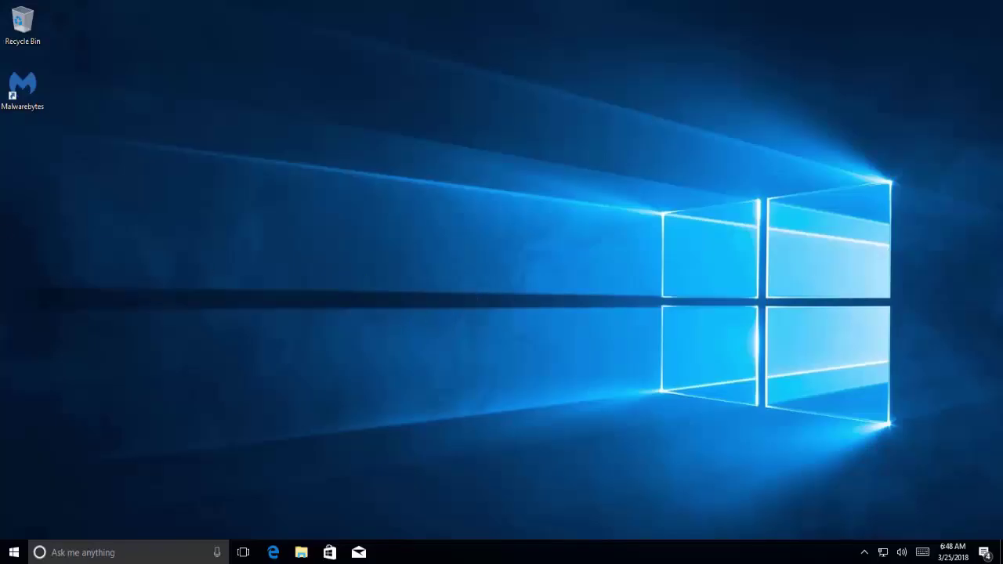
- Switch to Microsoft Edge, load the driveragentplus.com website, and open Manage Exclusions from the Malwarebytes notification
left_click(273, 553)
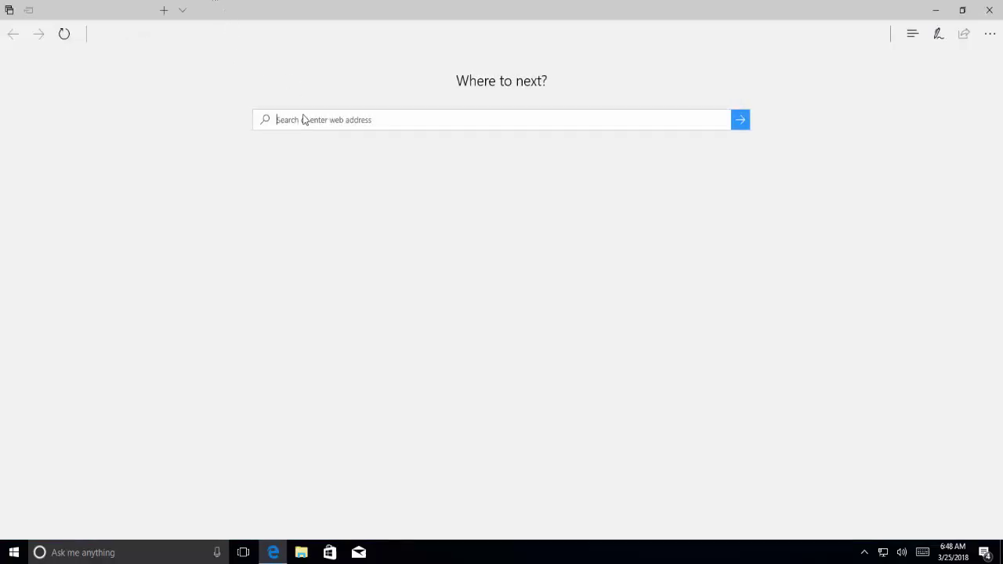
key("ctrl+v")
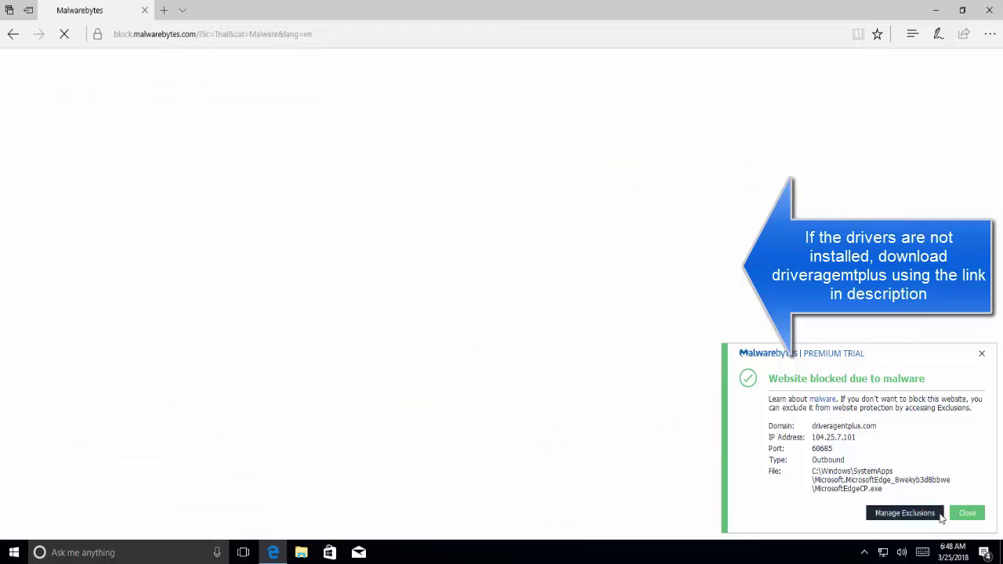
left_click(933, 520)
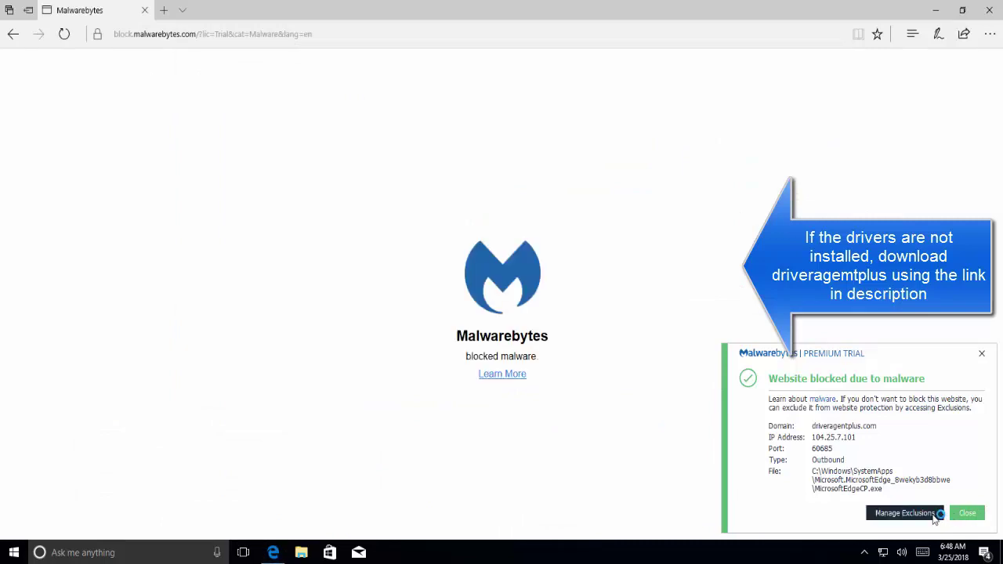